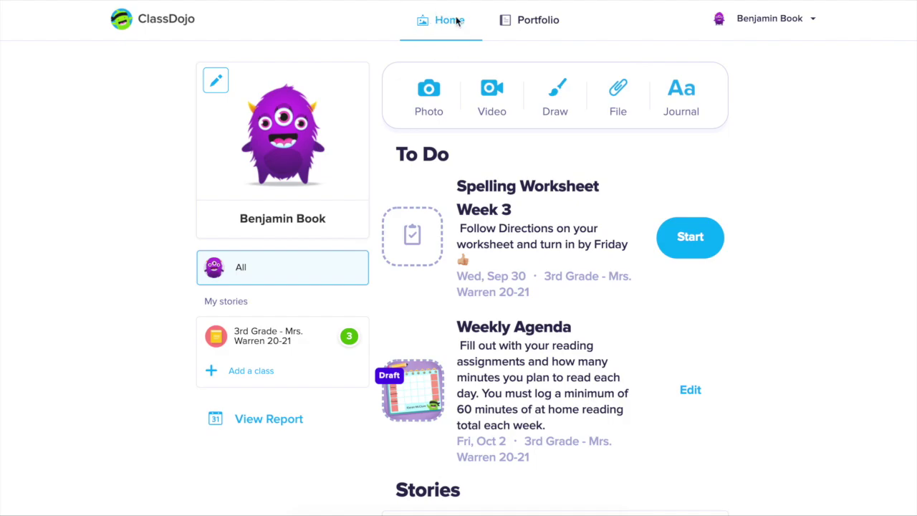
Step: Look over the portfolio page and the account options, and return to the home page
{"action": "left_click", "coordinate": [526, 26]}
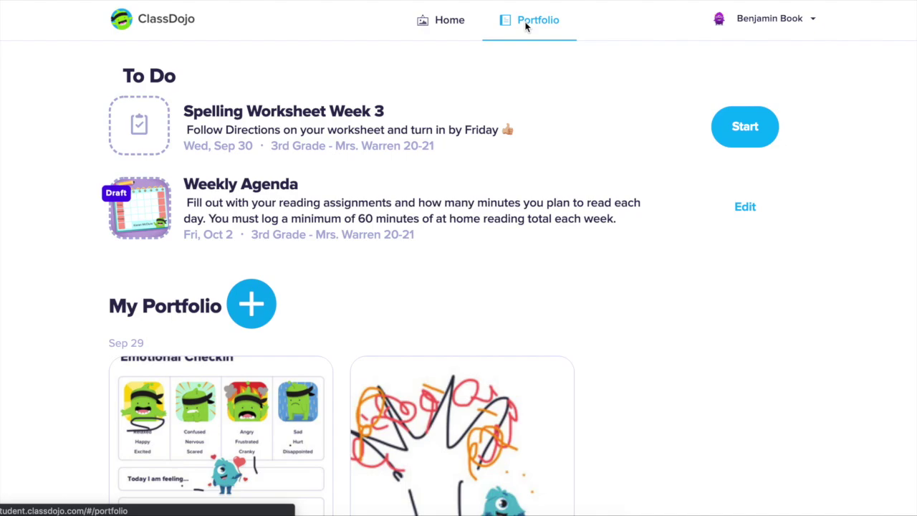
{"action": "left_click", "coordinate": [770, 23]}
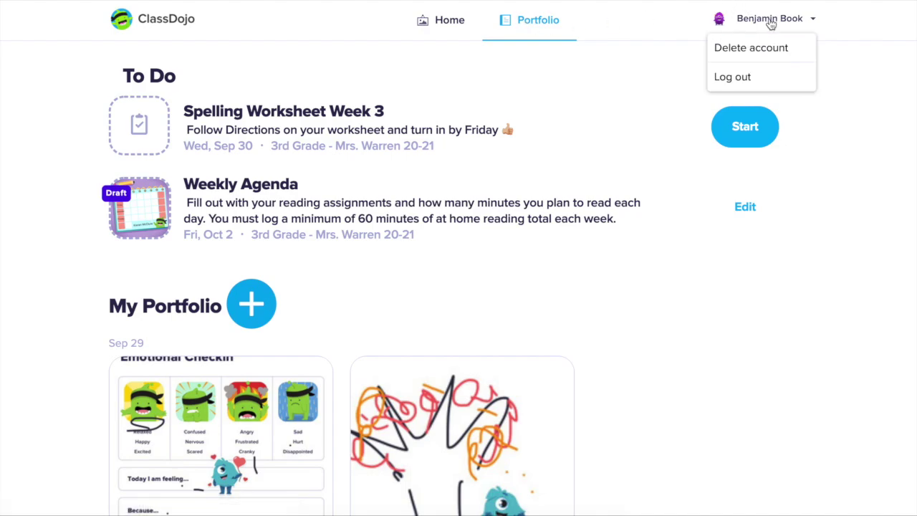
{"action": "left_click", "coordinate": [681, 28]}
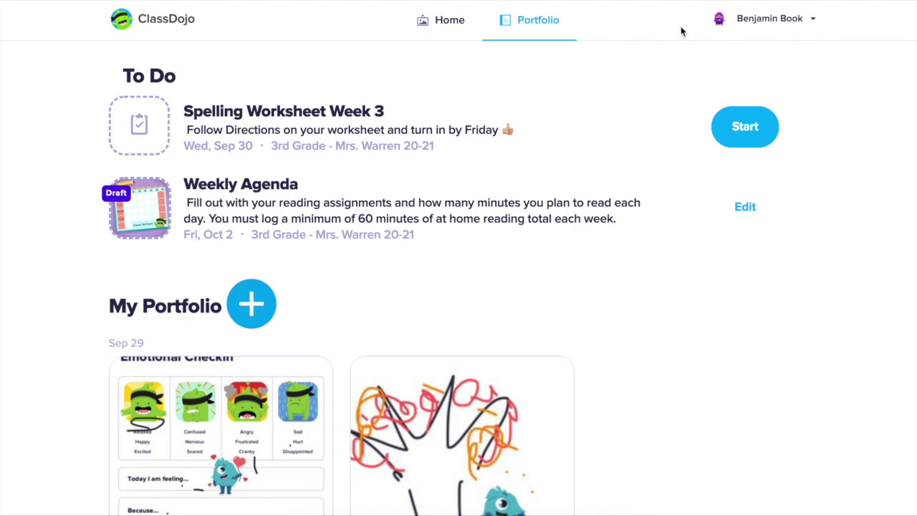
{"action": "left_click", "coordinate": [451, 22]}
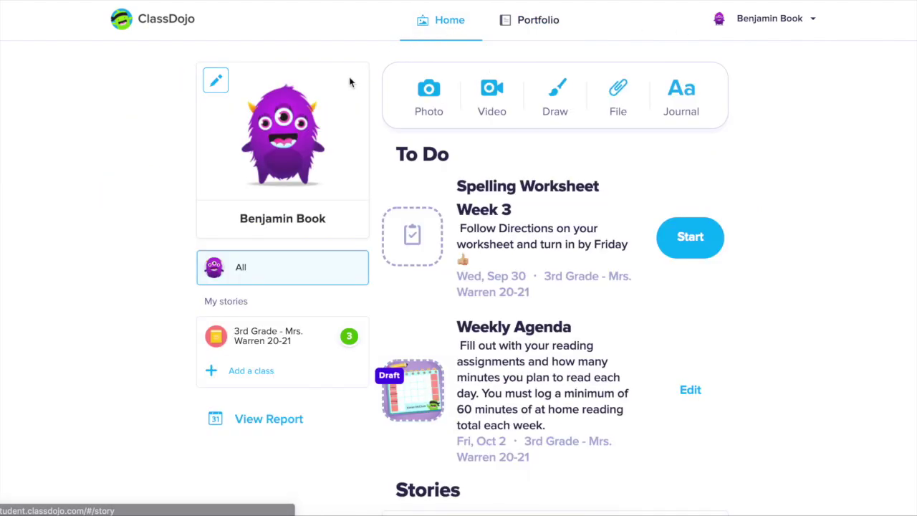
Step: Customize the avatar by randomizing it, changing its eyes, mouth, lower-body pattern, colour to yellow-orange and body to a furry shape, and save it
{"action": "left_click", "coordinate": [220, 86]}
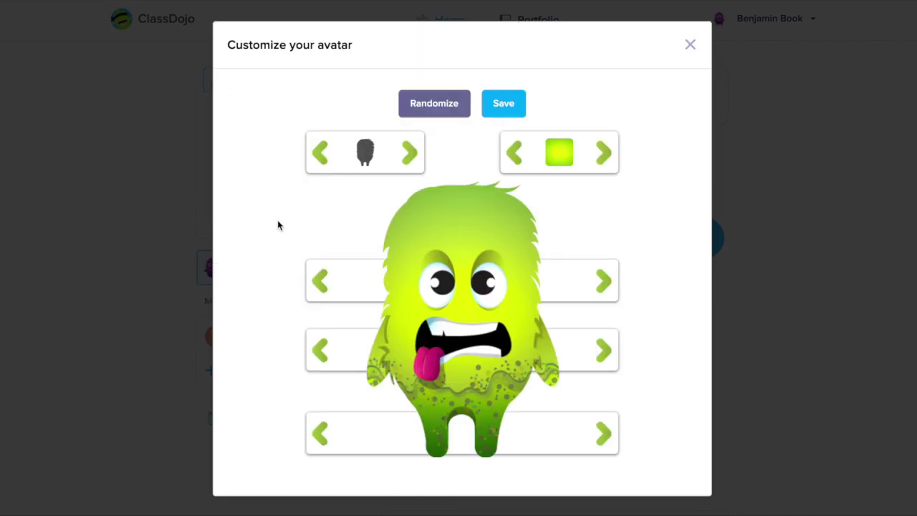
{"action": "left_click", "coordinate": [439, 108]}
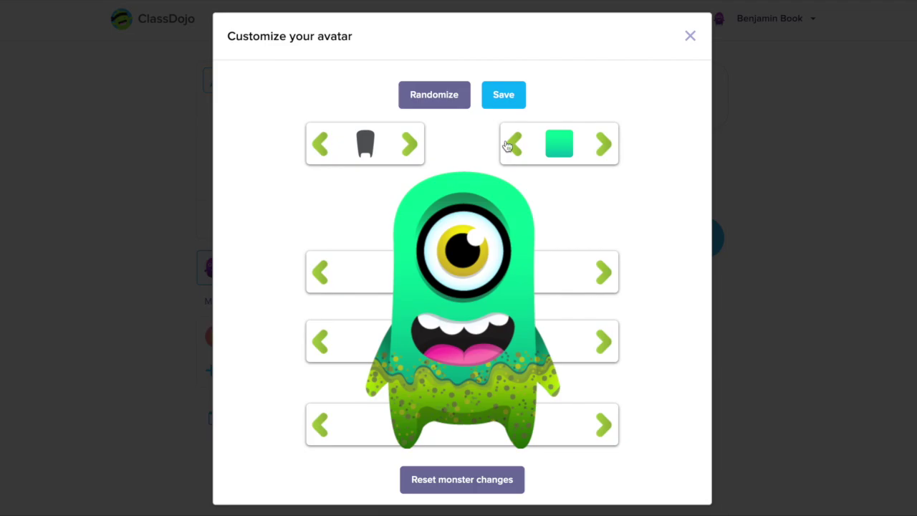
{"action": "left_click", "coordinate": [604, 271]}
{"action": "left_click", "coordinate": [604, 341]}
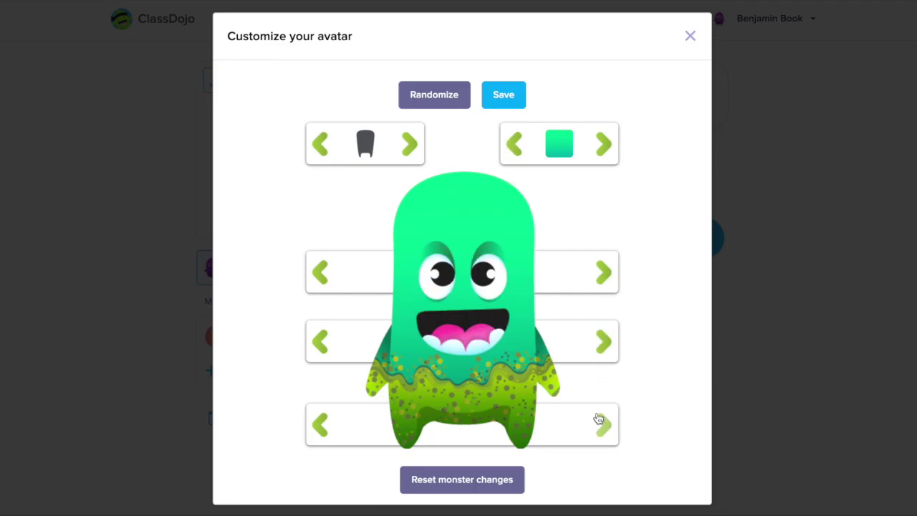
{"action": "left_click", "coordinate": [603, 425]}
{"action": "left_click", "coordinate": [603, 145]}
{"action": "left_click", "coordinate": [409, 145]}
{"action": "left_click", "coordinate": [409, 145]}
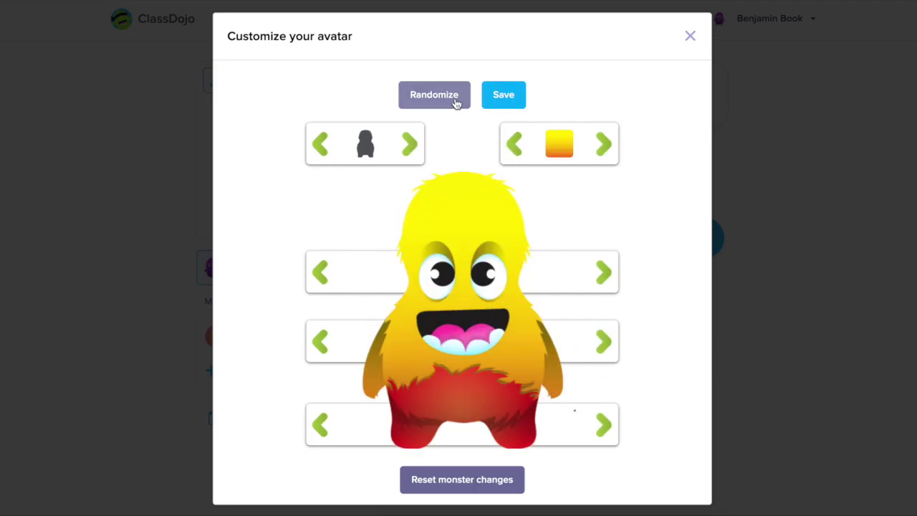
{"action": "left_click", "coordinate": [503, 94]}
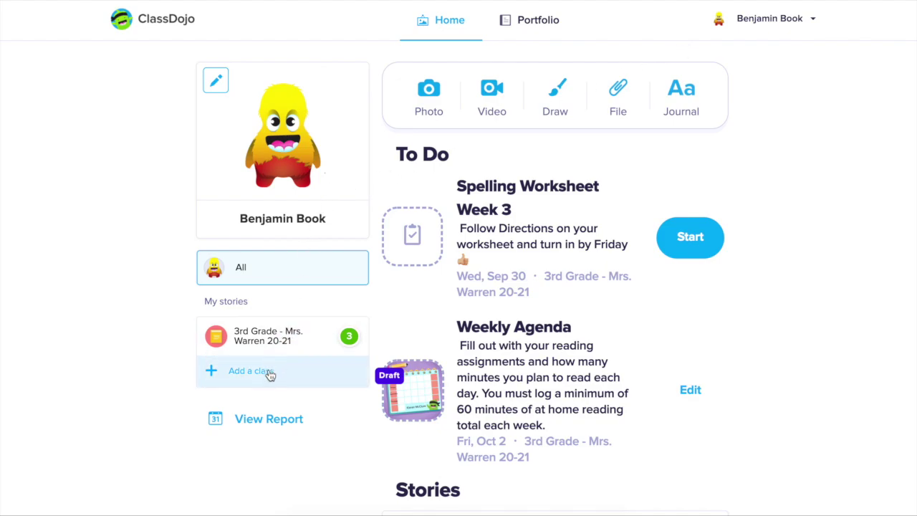
Step: Open the 3rd Grade class story and review the weekly progress report, including the points listed by day
{"action": "left_click", "coordinate": [269, 350]}
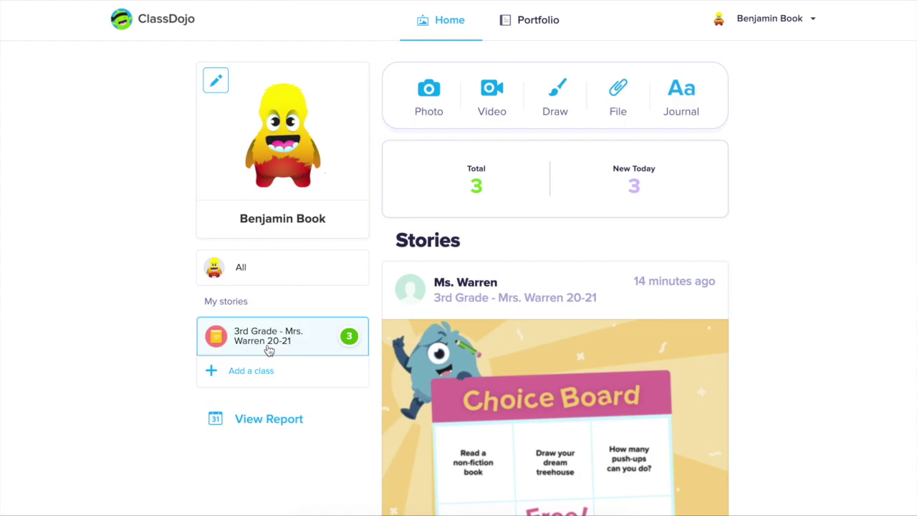
{"action": "left_click", "coordinate": [265, 419]}
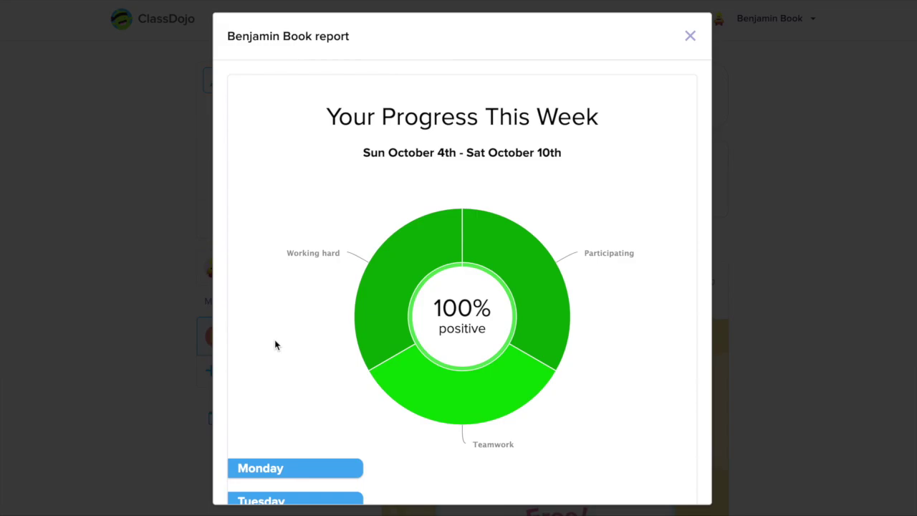
{"action": "scroll", "coordinate": [275, 345], "scroll_direction": "down", "scroll_amount": 3}
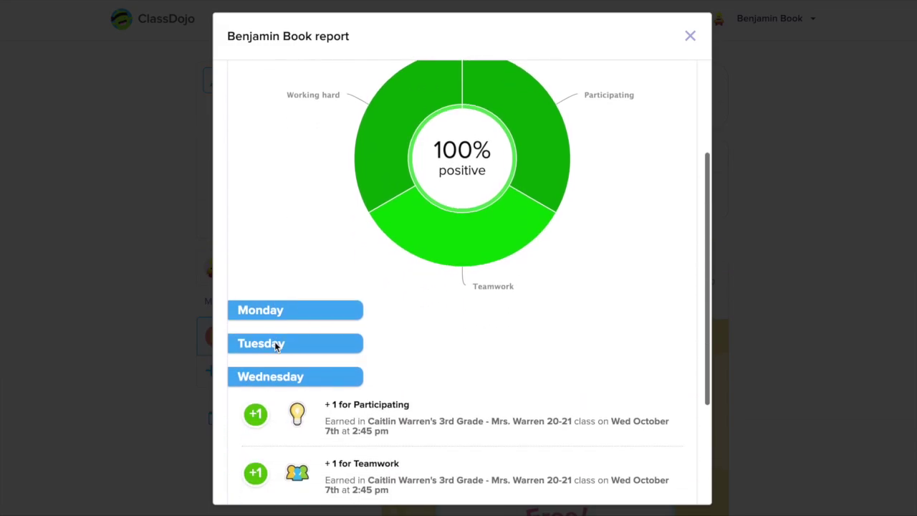
{"action": "scroll", "coordinate": [275, 345], "scroll_direction": "down", "scroll_amount": 2}
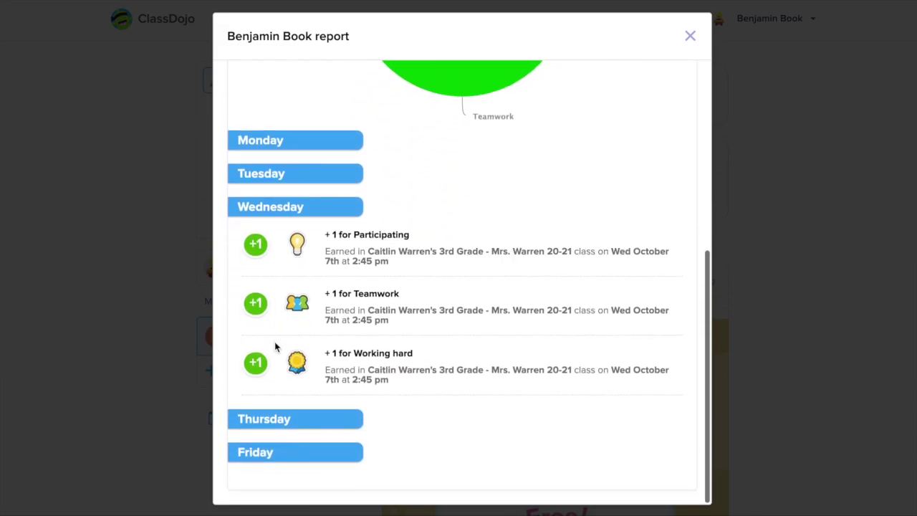
{"action": "scroll", "coordinate": [275, 347], "scroll_direction": "up", "scroll_amount": 3}
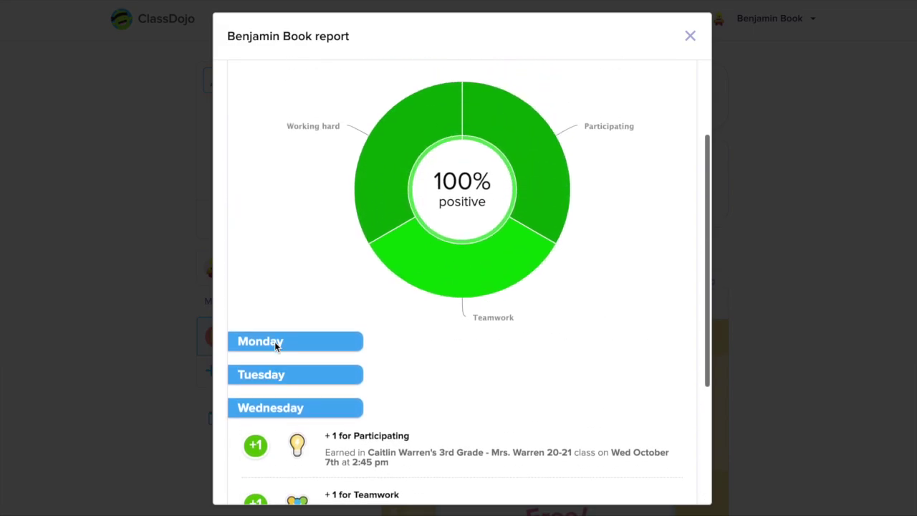
{"action": "left_click", "coordinate": [691, 36]}
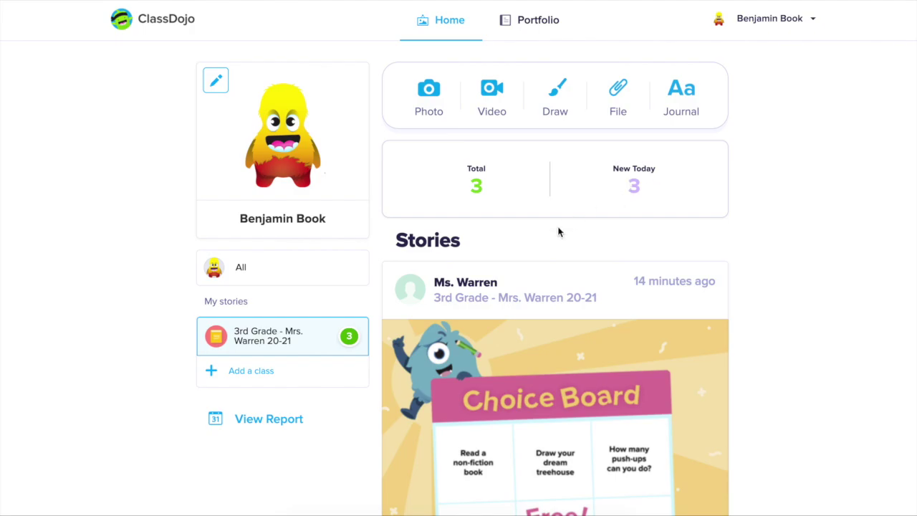
Step: Like the teacher's Choice Board post in the 3rd Grade class story
{"action": "scroll", "coordinate": [560, 232], "scroll_direction": "down", "scroll_amount": 1}
{"action": "scroll", "coordinate": [560, 232], "scroll_direction": "down", "scroll_amount": 5}
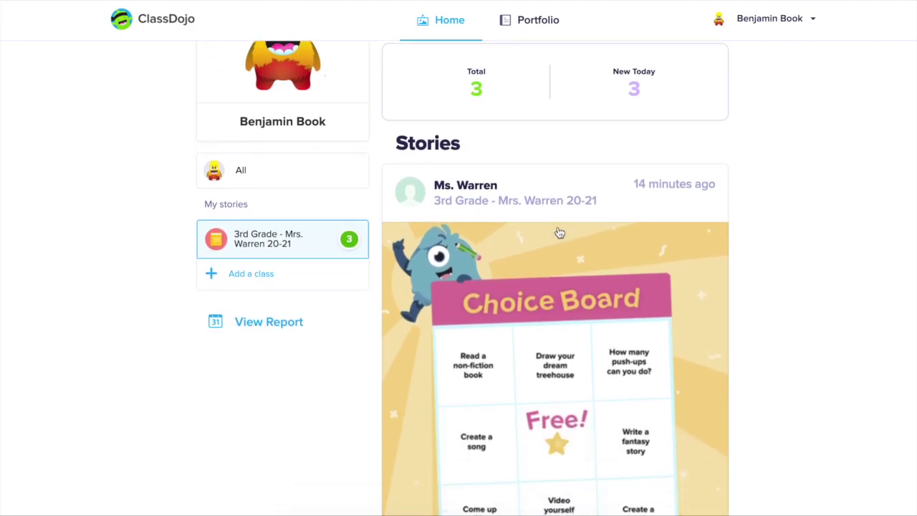
{"action": "scroll", "coordinate": [569, 201], "scroll_direction": "down", "scroll_amount": 6}
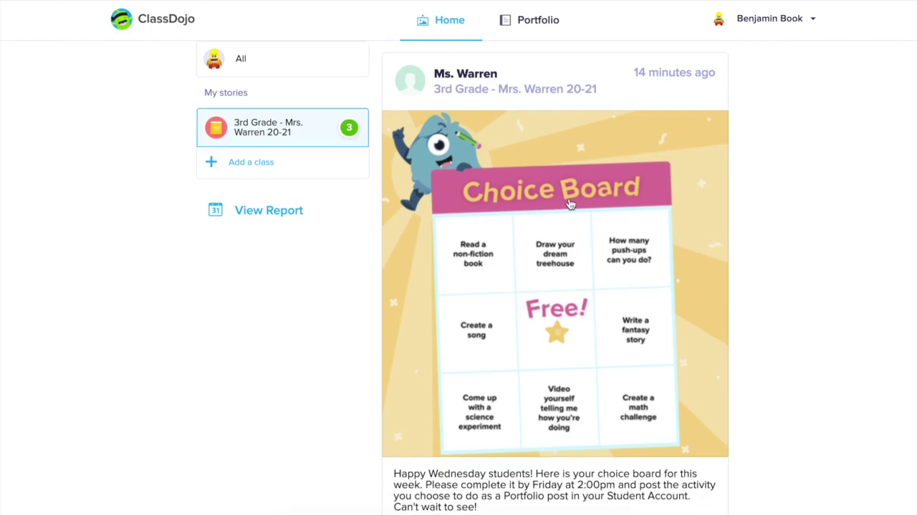
{"action": "scroll", "coordinate": [569, 204], "scroll_direction": "down", "scroll_amount": 1}
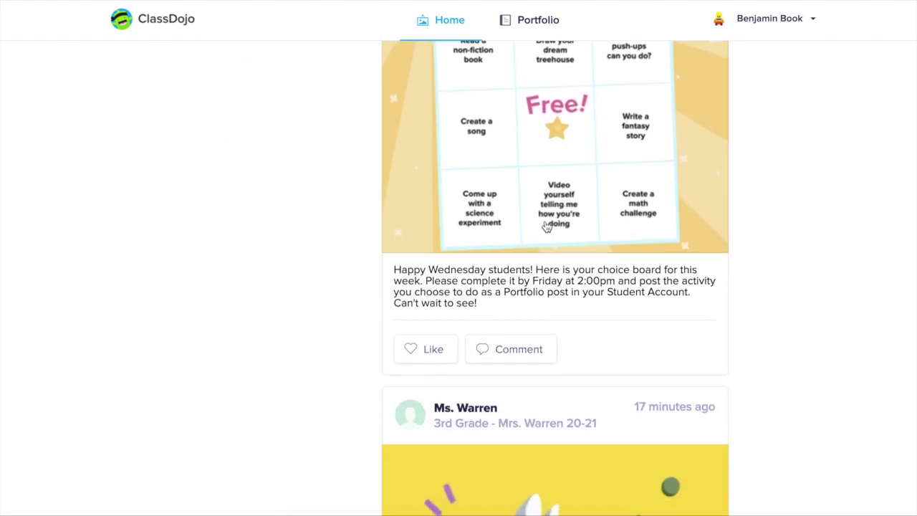
{"action": "left_click", "coordinate": [418, 351]}
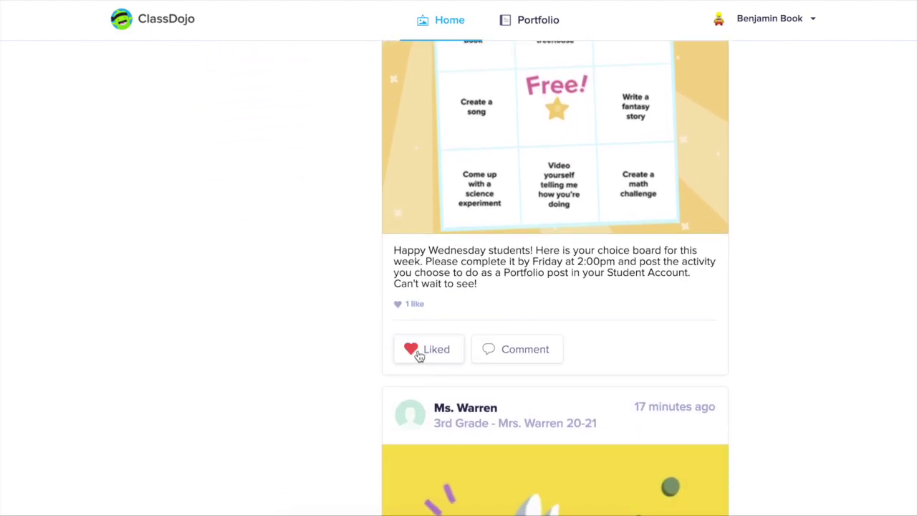
Step: Post the comment "Excited to create a math challenge!" on the Choice Board post
{"action": "left_click", "coordinate": [520, 351]}
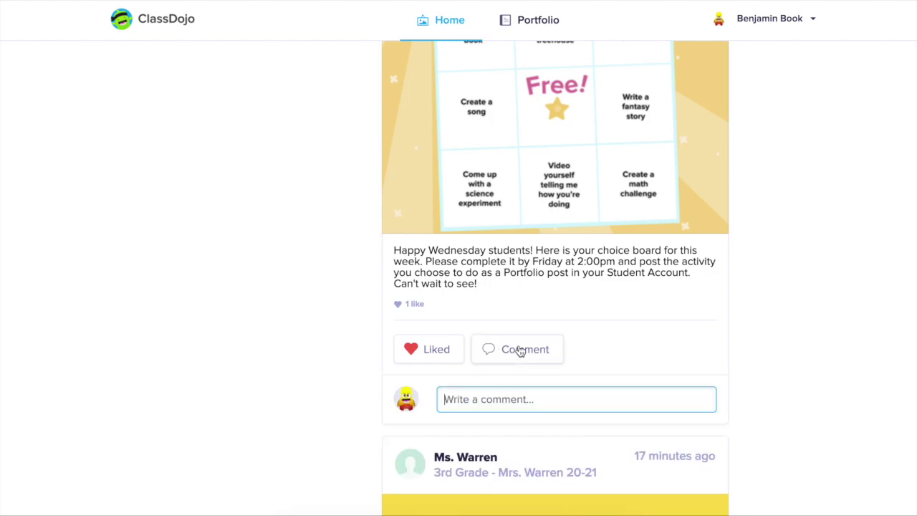
{"action": "type", "text": "Excited to create"}
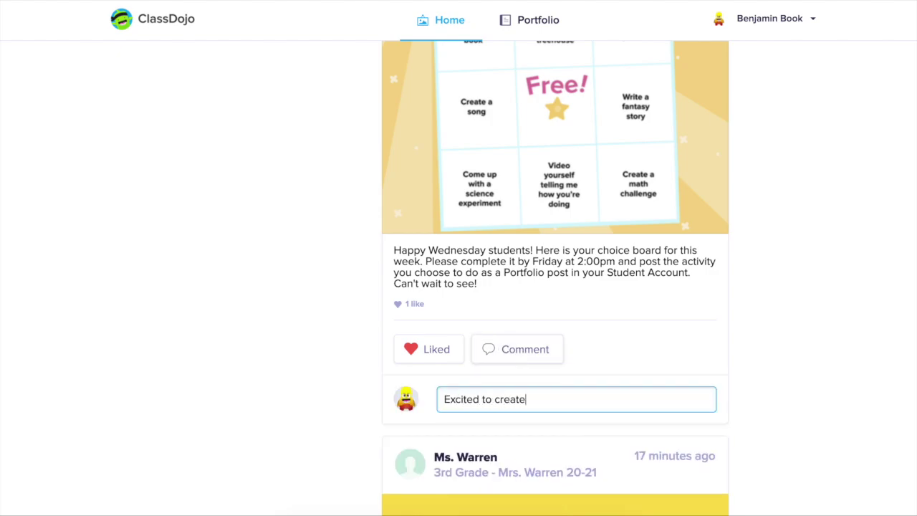
{"action": "type", "text": " a math challenge!"}
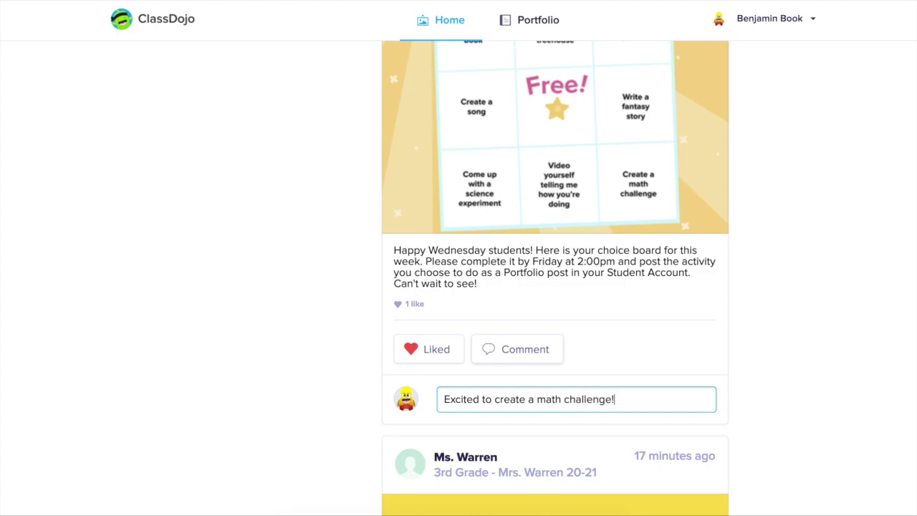
{"action": "key", "text": "Return"}
Step: Browse the older posts in the class story and return to the start of the page
{"action": "scroll", "coordinate": [521, 315], "scroll_direction": "down", "scroll_amount": 10}
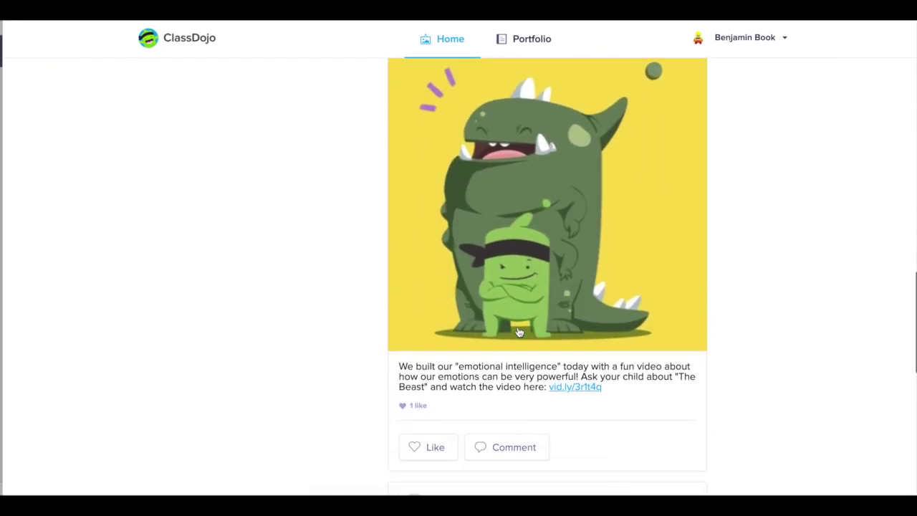
{"action": "scroll", "coordinate": [520, 331], "scroll_direction": "down", "scroll_amount": 6}
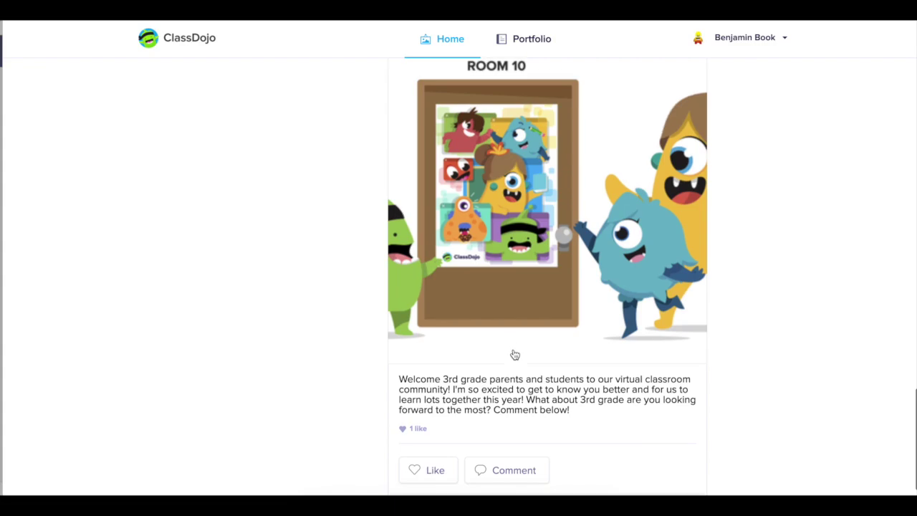
{"action": "scroll", "coordinate": [513, 354], "scroll_direction": "up", "scroll_amount": 9}
{"action": "scroll", "coordinate": [513, 354], "scroll_direction": "up", "scroll_amount": 5}
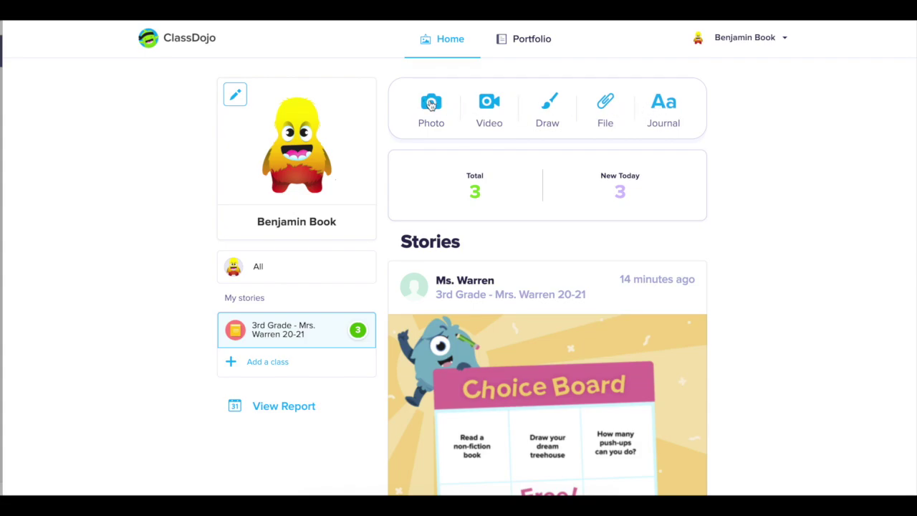
Step: Start a new drawing post from the student portfolio
{"action": "left_click", "coordinate": [528, 50]}
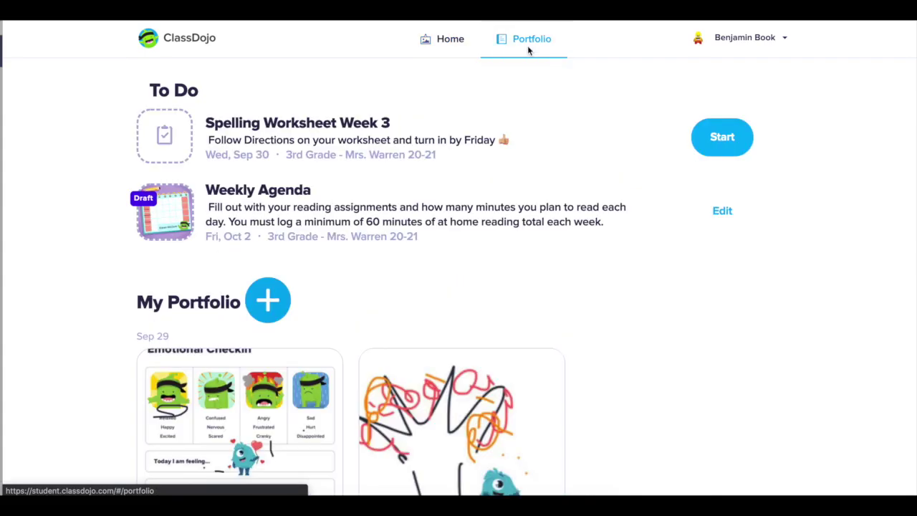
{"action": "left_click", "coordinate": [269, 300]}
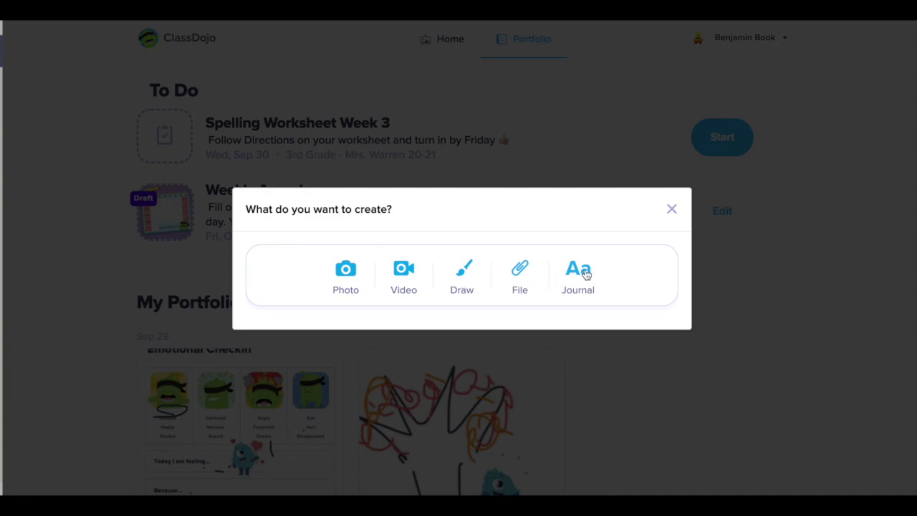
{"action": "left_click", "coordinate": [461, 275]}
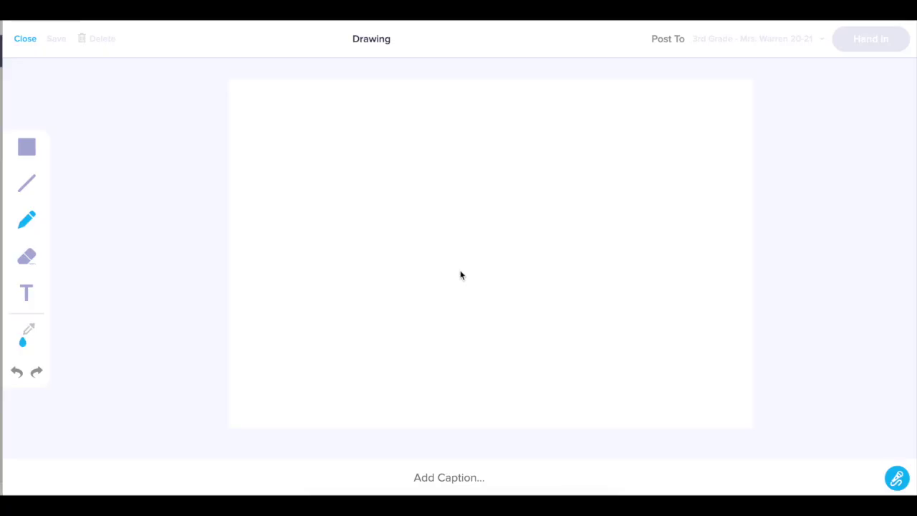
Step: Draw a closed five-sided blue polygon in the upper-left part of the canvas using the polygon shape
{"action": "left_click", "coordinate": [27, 148]}
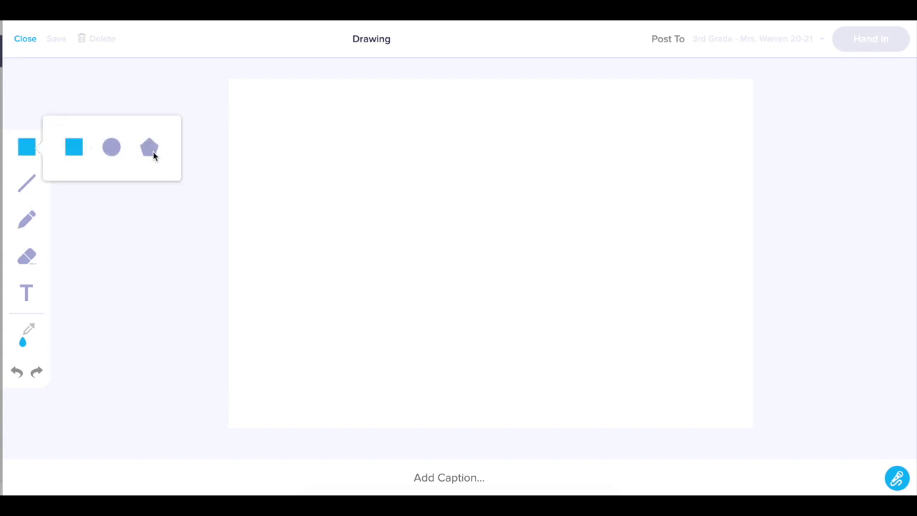
{"action": "left_click", "coordinate": [151, 149]}
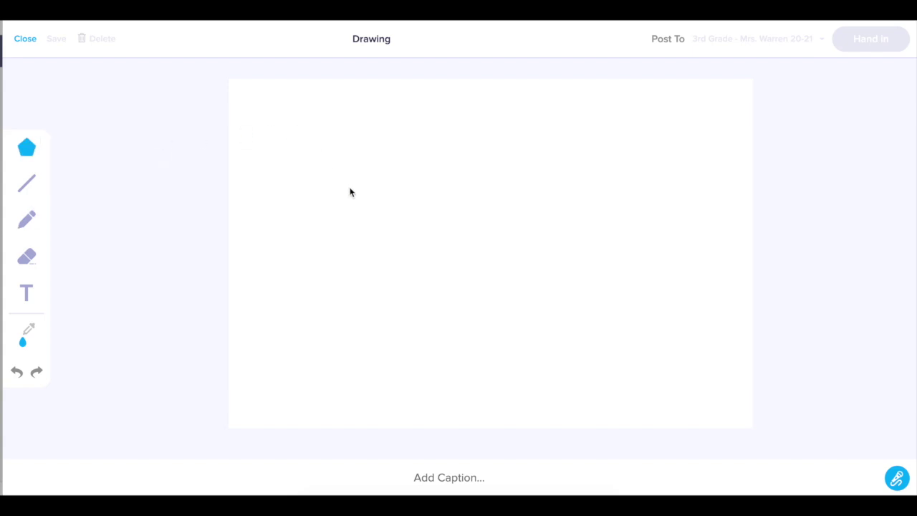
{"action": "left_click_drag", "start_coordinate": [349, 188], "coordinate": [370, 162]}
{"action": "left_click", "coordinate": [376, 154]}
{"action": "left_click", "coordinate": [423, 184]}
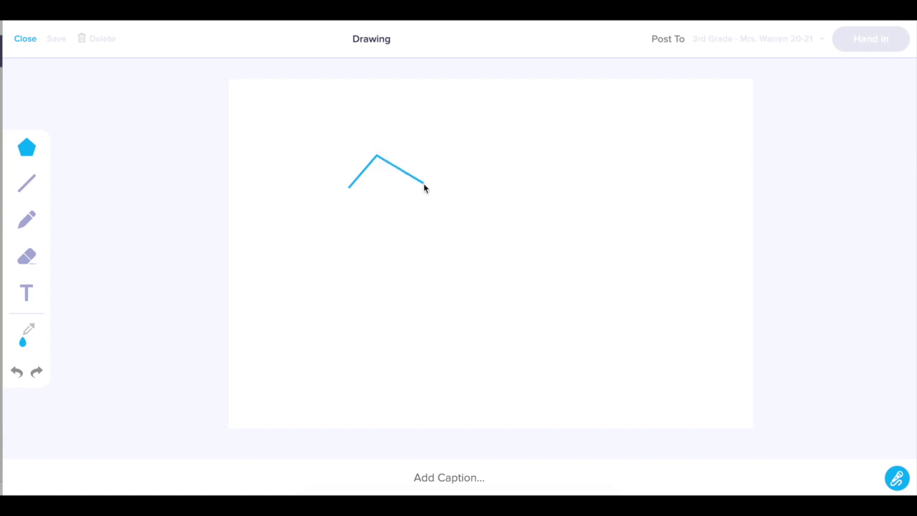
{"action": "left_click", "coordinate": [398, 231]}
{"action": "left_click", "coordinate": [361, 229]}
{"action": "left_click", "coordinate": [349, 188]}
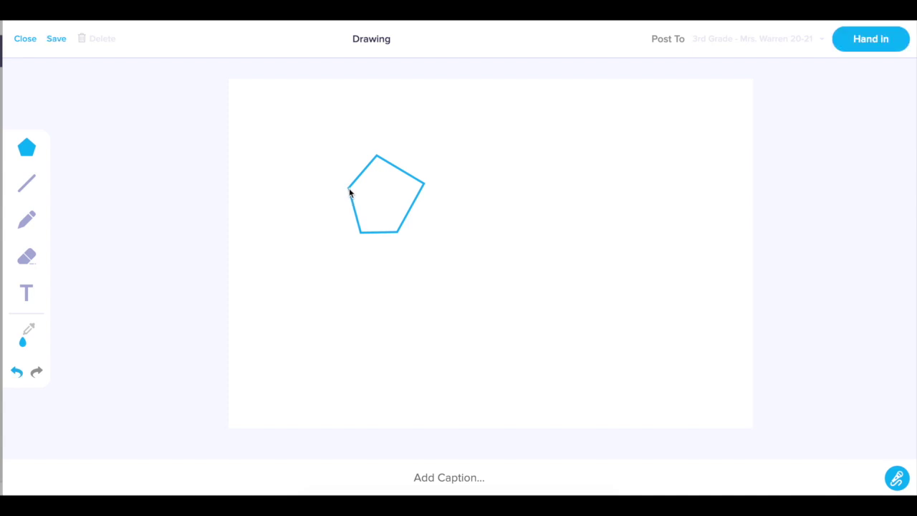
Step: Draw a nearly horizontal blue straight line below the pentagon in the second-thickest line width
{"action": "left_click", "coordinate": [26, 183]}
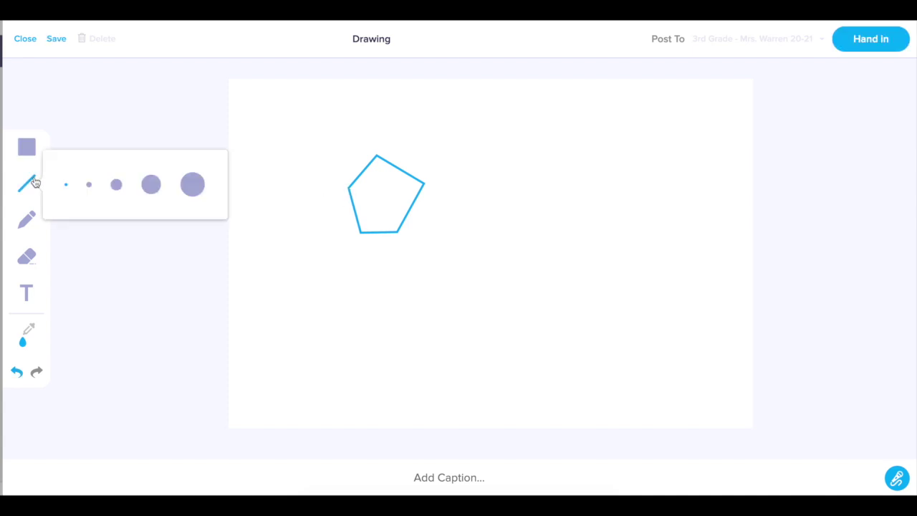
{"action": "left_click", "coordinate": [150, 188]}
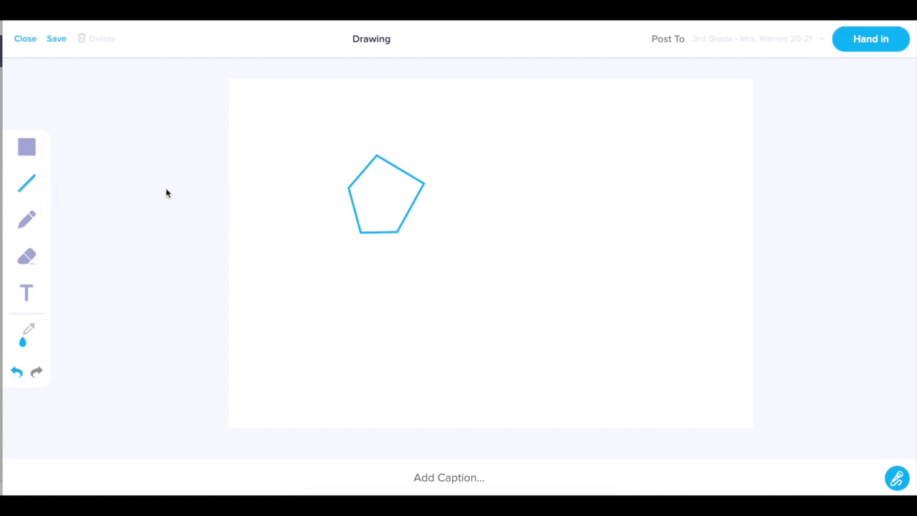
{"action": "left_click_drag", "start_coordinate": [287, 287], "coordinate": [456, 285]}
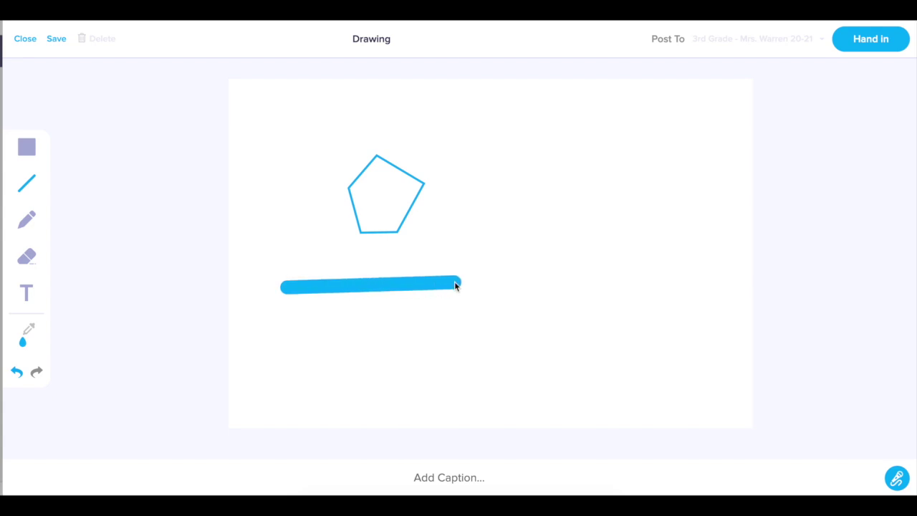
Step: Draw a freehand blue arch around the pentagon with the pencil in the middle thickness
{"action": "left_click", "coordinate": [26, 226]}
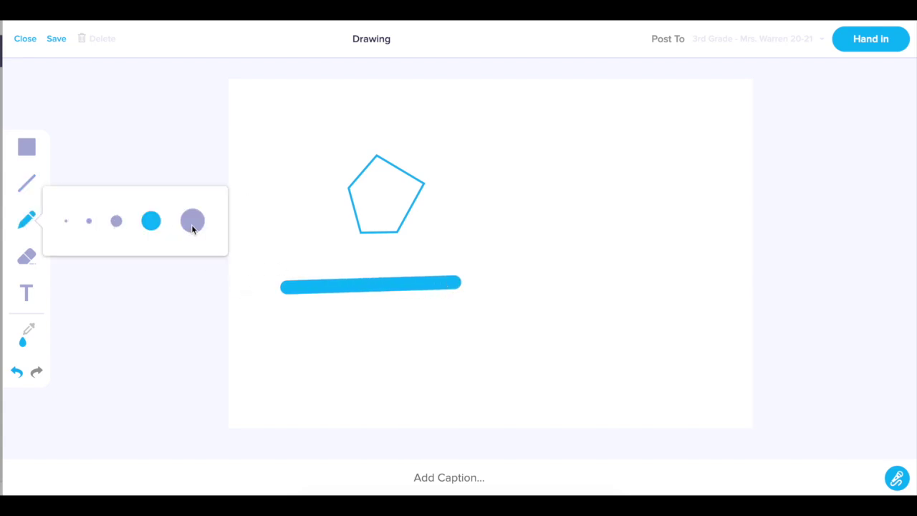
{"action": "left_click", "coordinate": [118, 225]}
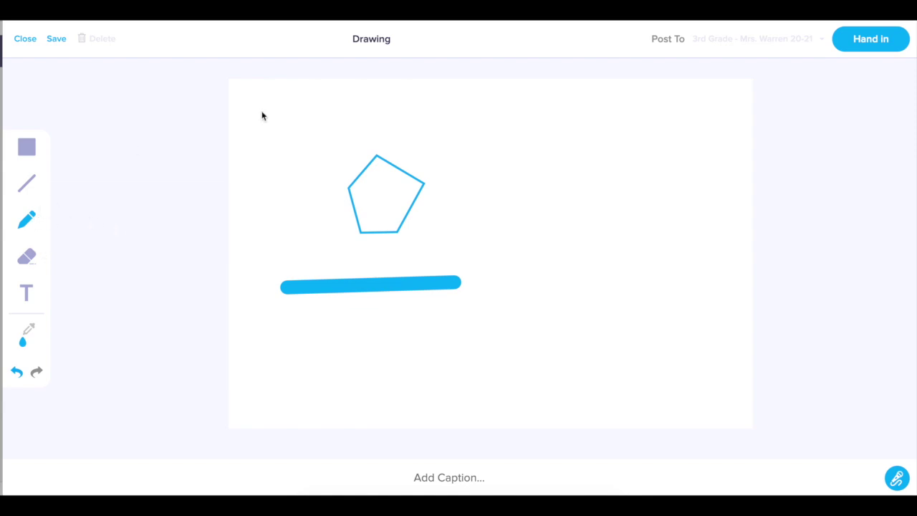
{"action": "mouse_move", "coordinate": [281, 251]}
{"action": "left_mouse_down"}
{"action": "mouse_move", "coordinate": [315, 127]}
{"action": "mouse_move", "coordinate": [467, 147]}
{"action": "mouse_move", "coordinate": [491, 225]}
{"action": "left_mouse_up"}
Step: Erase the left part of the blue arch with the largest eraser size
{"action": "left_click", "coordinate": [27, 256]}
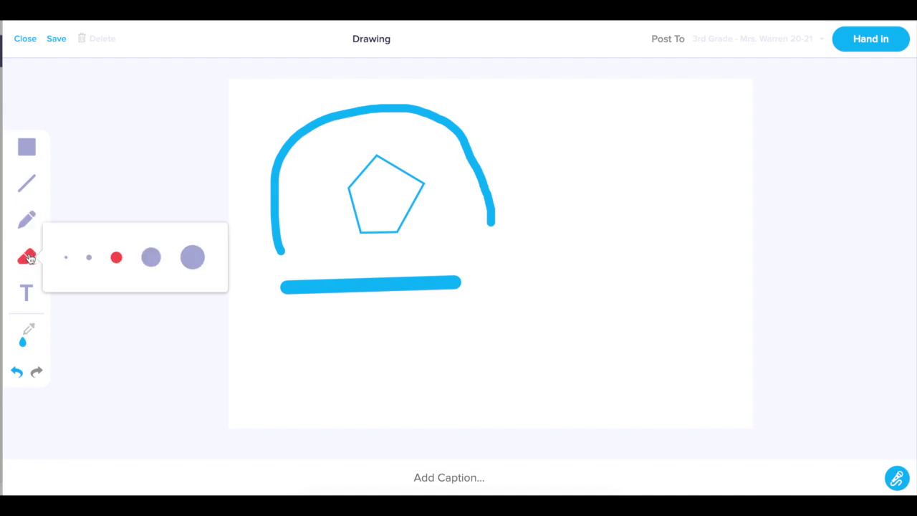
{"action": "left_click", "coordinate": [187, 258]}
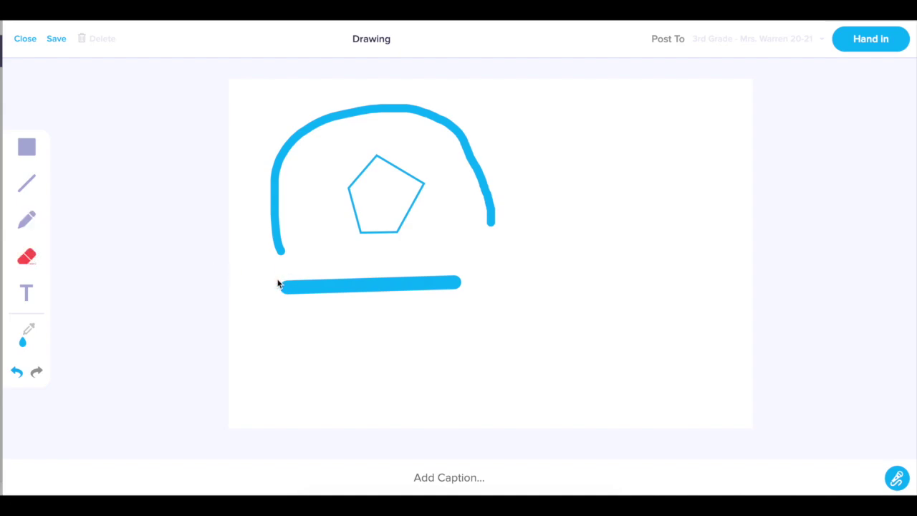
{"action": "mouse_move", "coordinate": [288, 208]}
{"action": "left_mouse_down"}
{"action": "mouse_move", "coordinate": [270, 169]}
{"action": "mouse_move", "coordinate": [353, 109]}
{"action": "left_mouse_up"}
Step: Add the blue text "I love ClassDojo!" in Proxima Nova to the right of the thick line, in a widened text box
{"action": "left_click", "coordinate": [26, 296]}
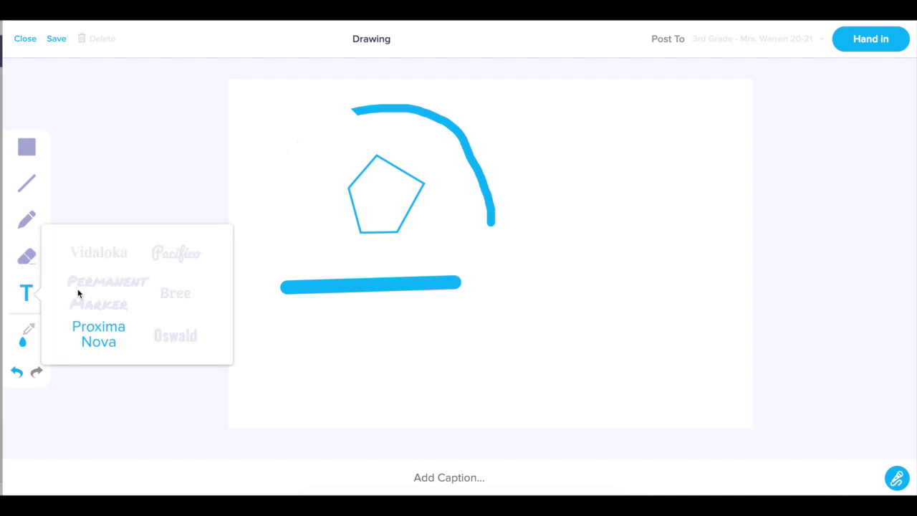
{"action": "left_click", "coordinate": [105, 332]}
{"action": "left_click", "coordinate": [528, 262]}
{"action": "left_click", "coordinate": [554, 305]}
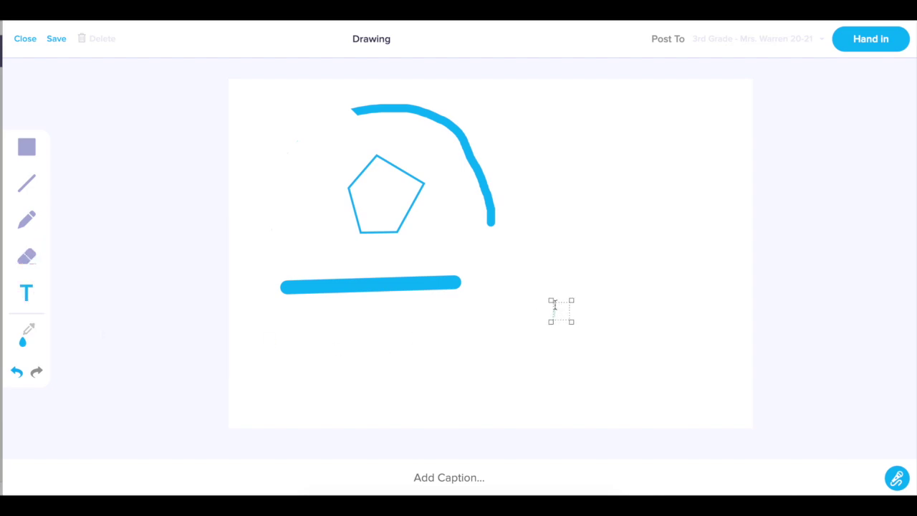
{"action": "left_click_drag", "start_coordinate": [573, 303], "coordinate": [714, 294]}
{"action": "type", "text": "I love Clas"}
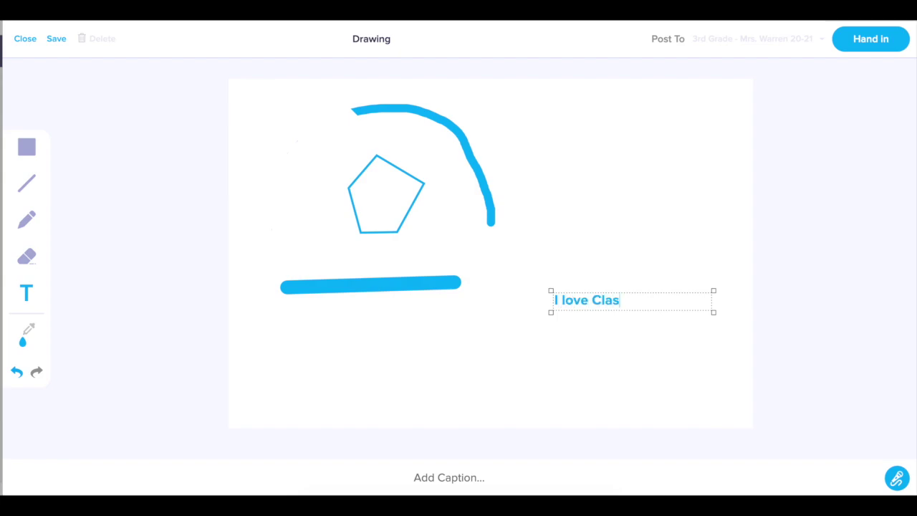
{"action": "type", "text": "sDojo!"}
Step: Move the "I love ClassDojo!" text to the upper-right part of the canvas and widen its box slightly
{"action": "left_click_drag", "start_coordinate": [571, 298], "coordinate": [559, 236]}
{"action": "left_click_drag", "start_coordinate": [633, 237], "coordinate": [621, 165]}
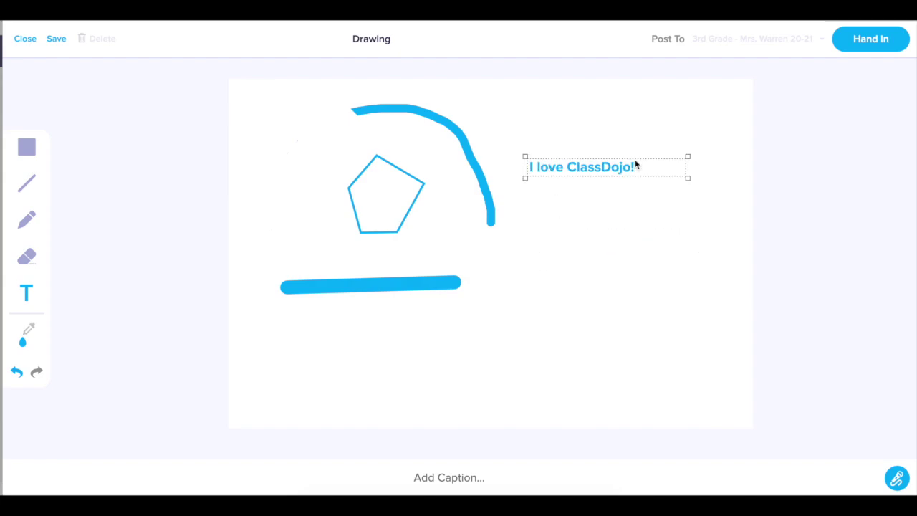
{"action": "left_click_drag", "start_coordinate": [687, 155], "coordinate": [708, 117]}
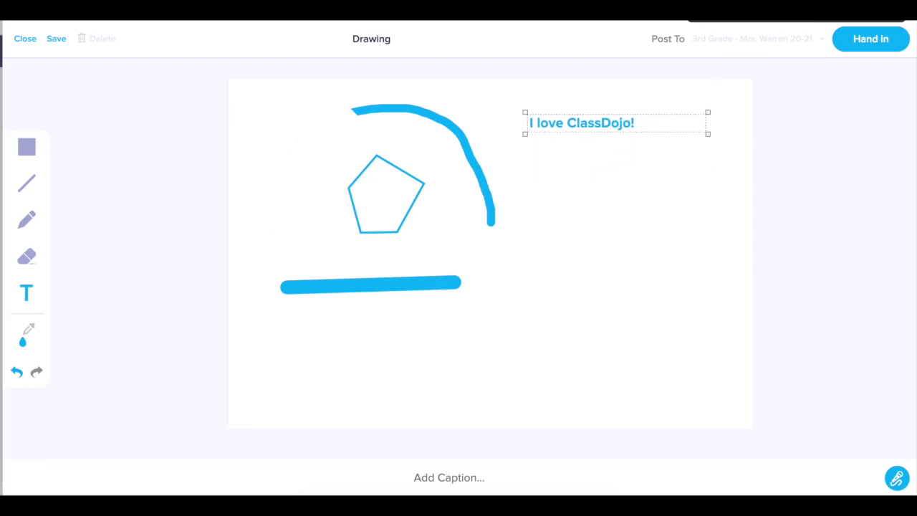
Step: Change the colour to pink and draw a thick, nearly vertical straight line downward from the start of the text
{"action": "left_click", "coordinate": [530, 220]}
{"action": "left_click", "coordinate": [23, 342]}
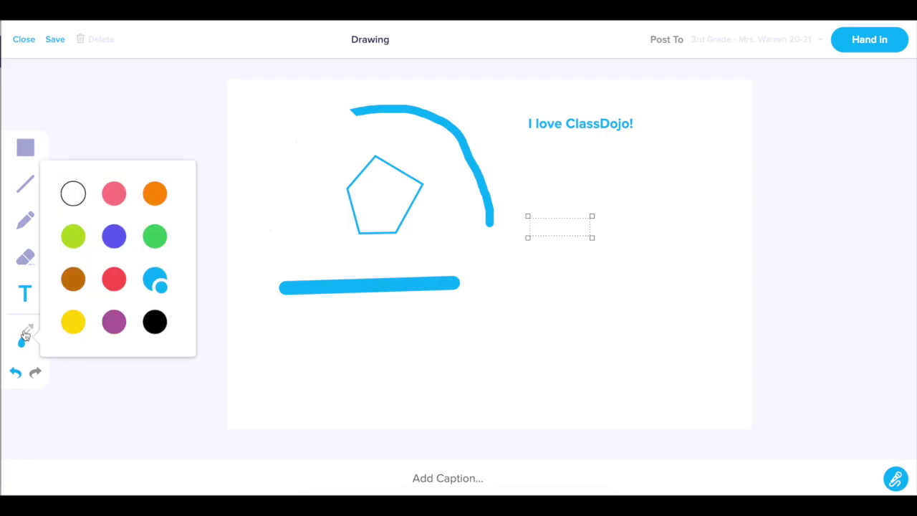
{"action": "left_click", "coordinate": [112, 192]}
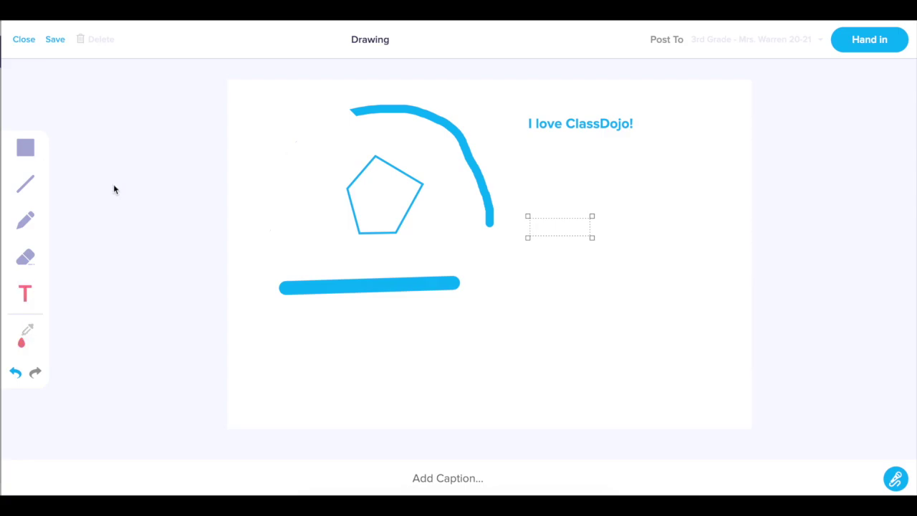
{"action": "left_click", "coordinate": [24, 187]}
{"action": "left_click_drag", "start_coordinate": [522, 134], "coordinate": [544, 330]}
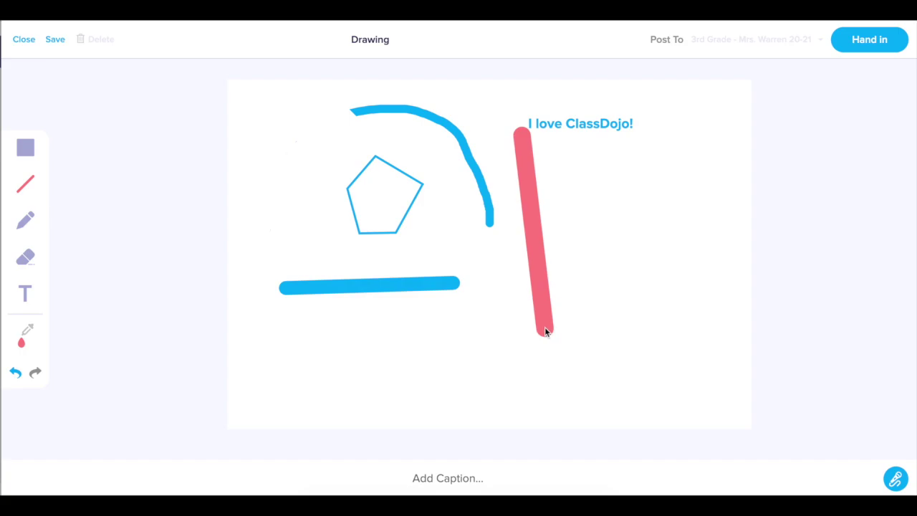
Step: Undo the pink line and the "I love ClassDojo!" text
{"action": "left_click", "coordinate": [15, 372]}
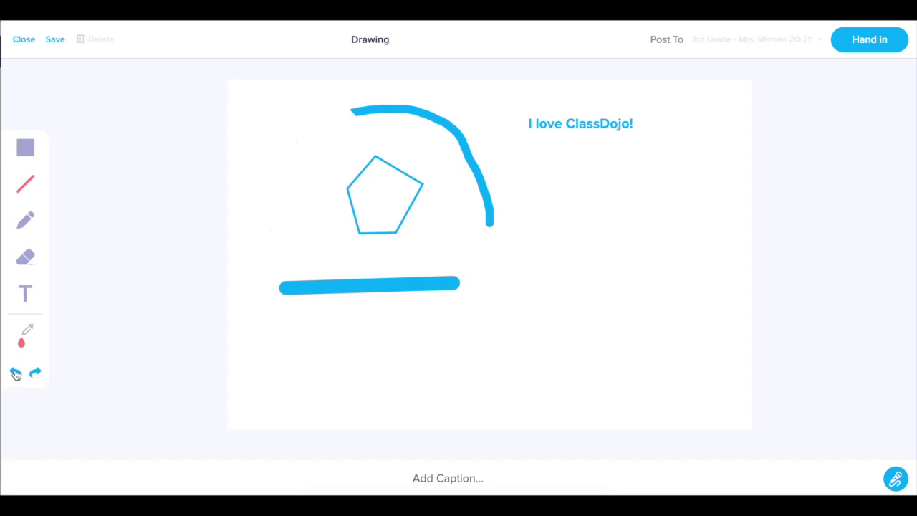
{"action": "left_click", "coordinate": [15, 373]}
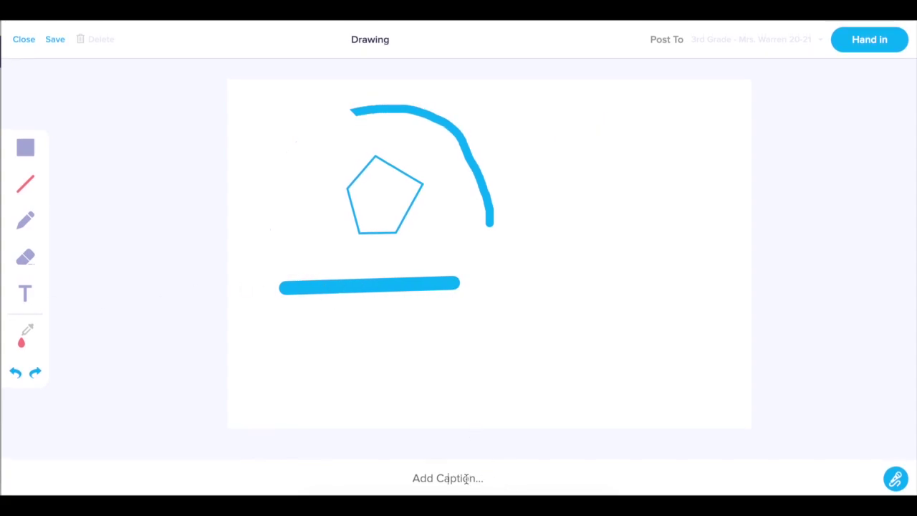
Step: Give the drawing the caption "Add caption here"
{"action": "type", "text": "Add caption here"}
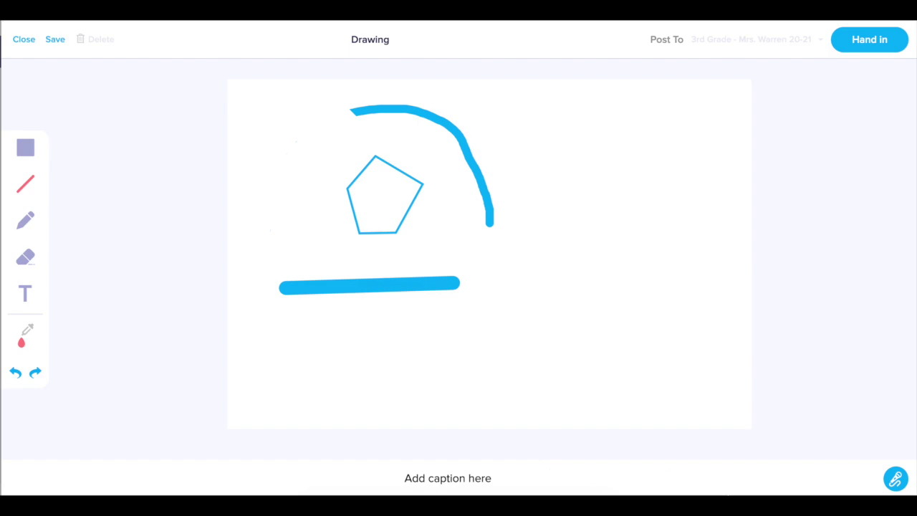
Step: Attach a short voice recording to the drawing, allowing camera and microphone access, and hand in the drawing
{"action": "left_click", "coordinate": [895, 479]}
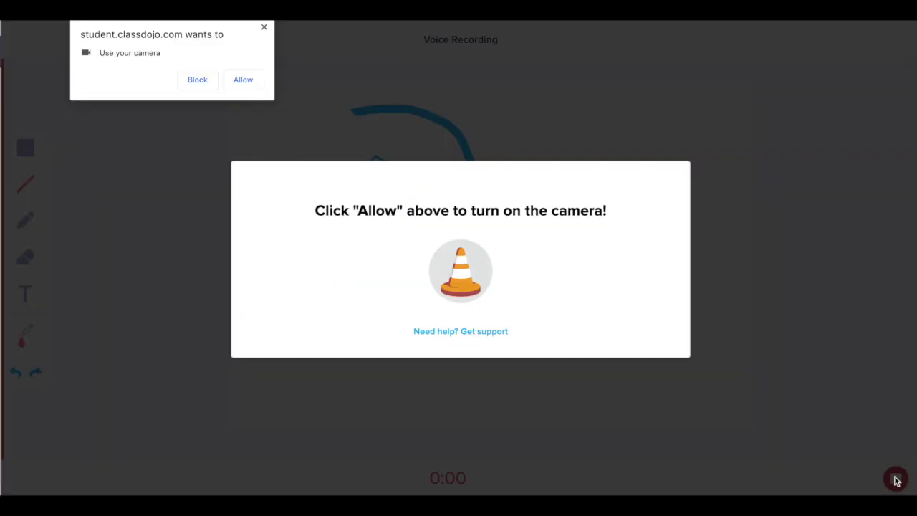
{"action": "left_click", "coordinate": [245, 80]}
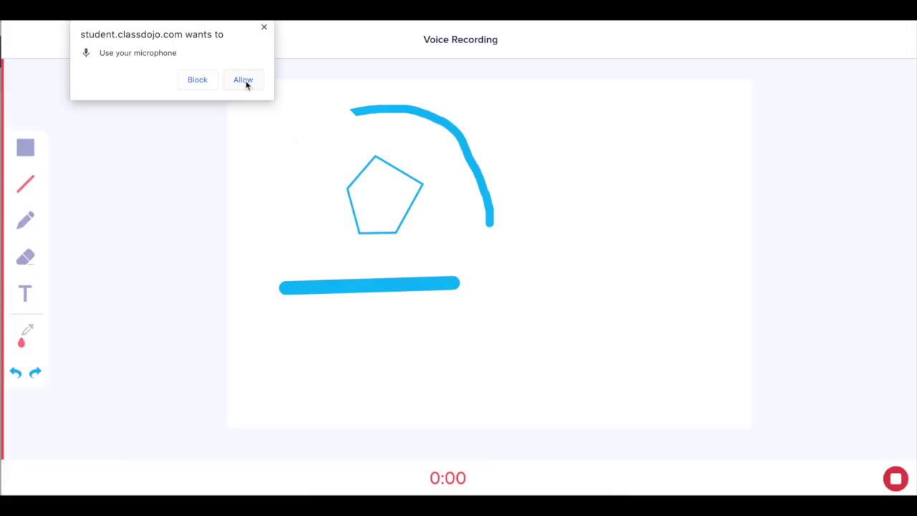
{"action": "left_click", "coordinate": [244, 80]}
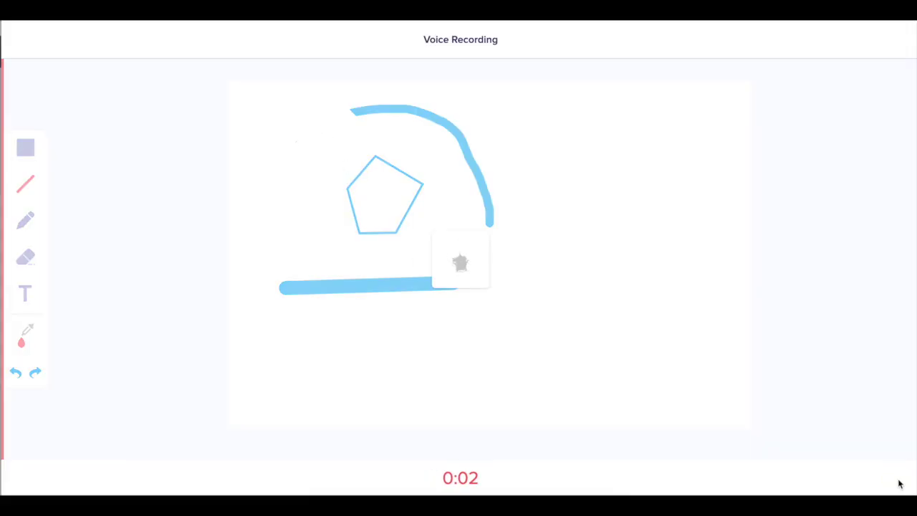
{"action": "left_click", "coordinate": [900, 484]}
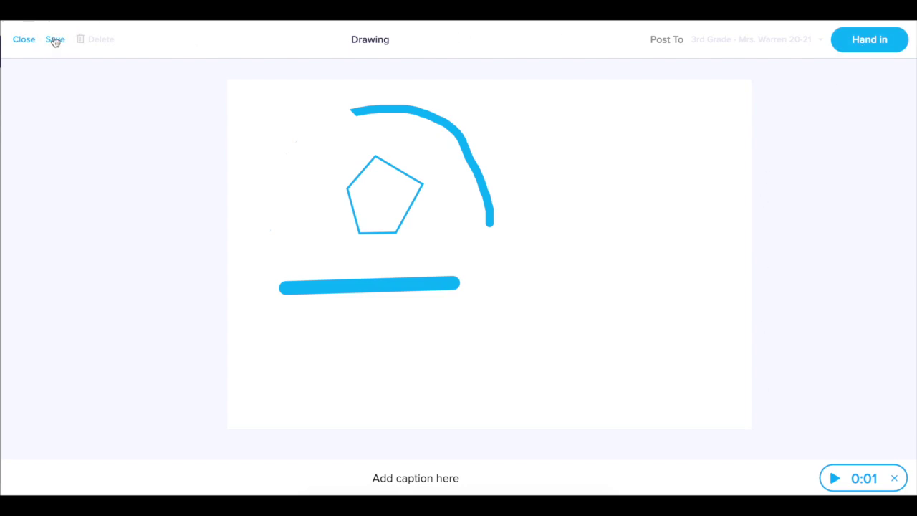
{"action": "left_click", "coordinate": [867, 45]}
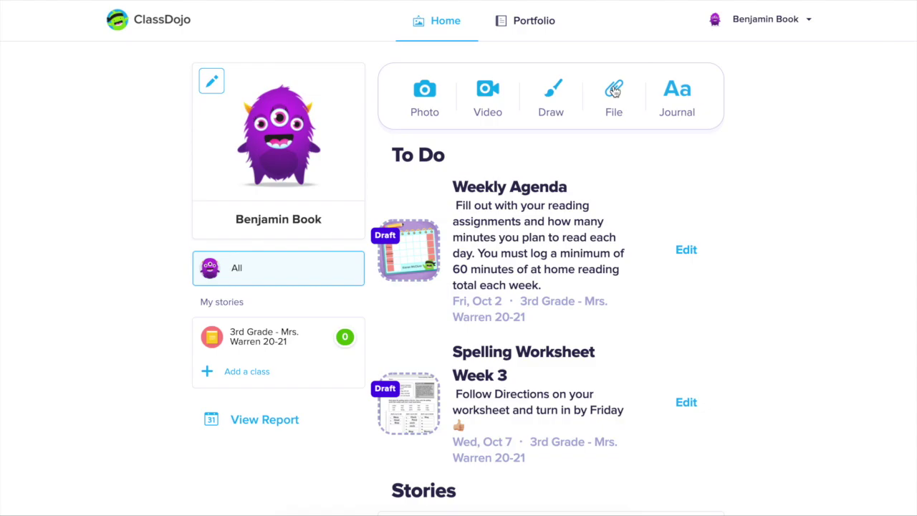
Step: Start a file post and upload Book Review from the Documents folder
{"action": "left_click", "coordinate": [613, 91]}
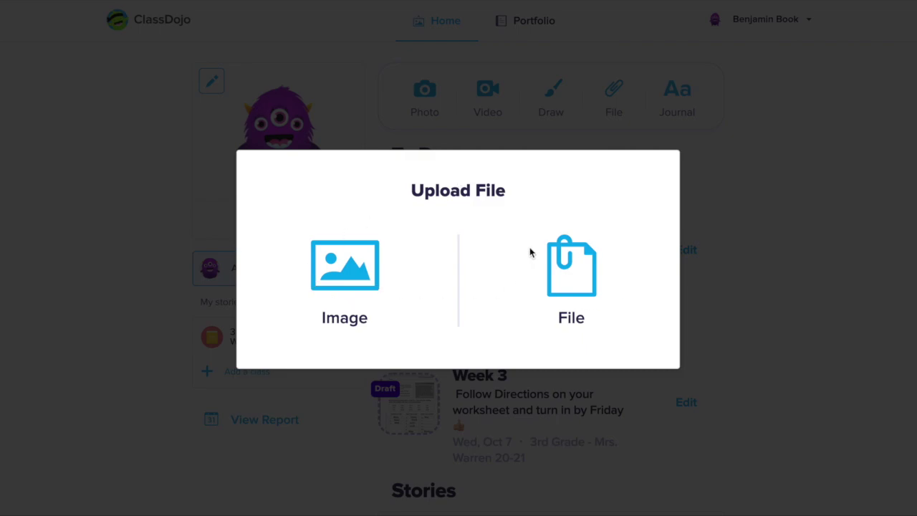
{"action": "left_click", "coordinate": [566, 269]}
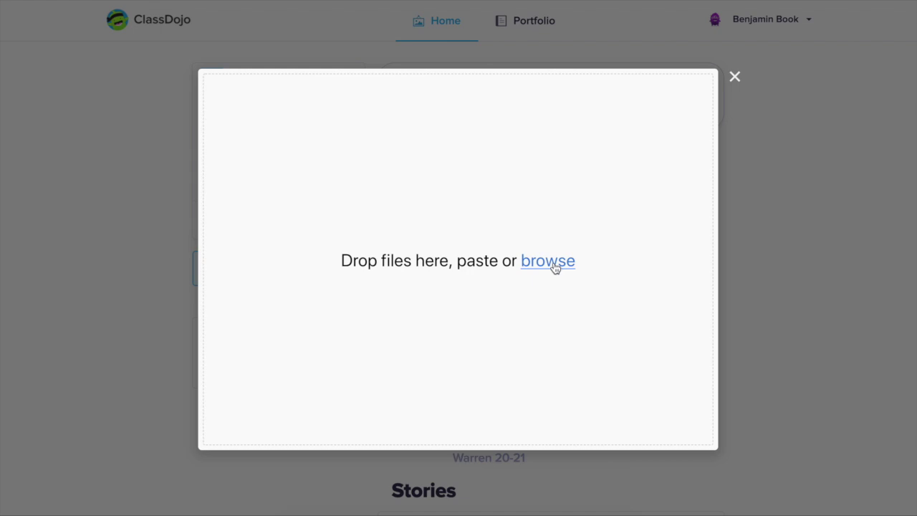
{"action": "left_click", "coordinate": [555, 263]}
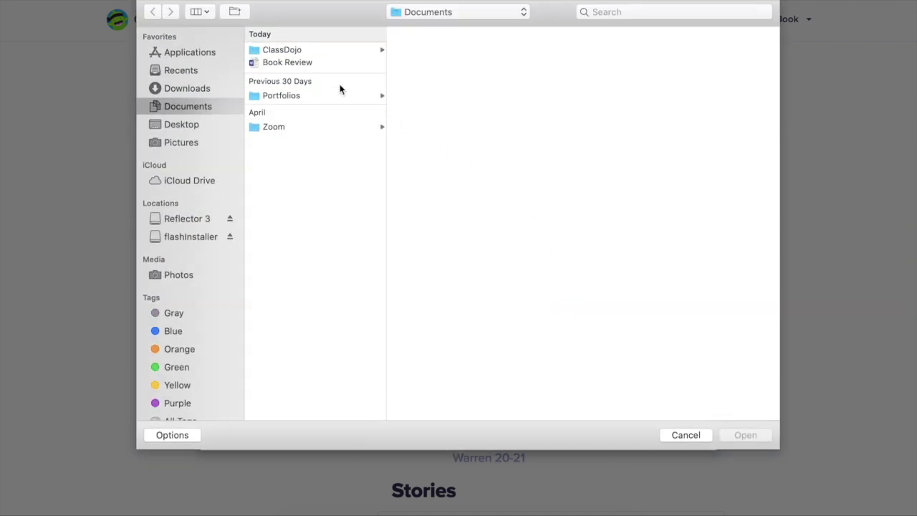
{"action": "left_click", "coordinate": [320, 65]}
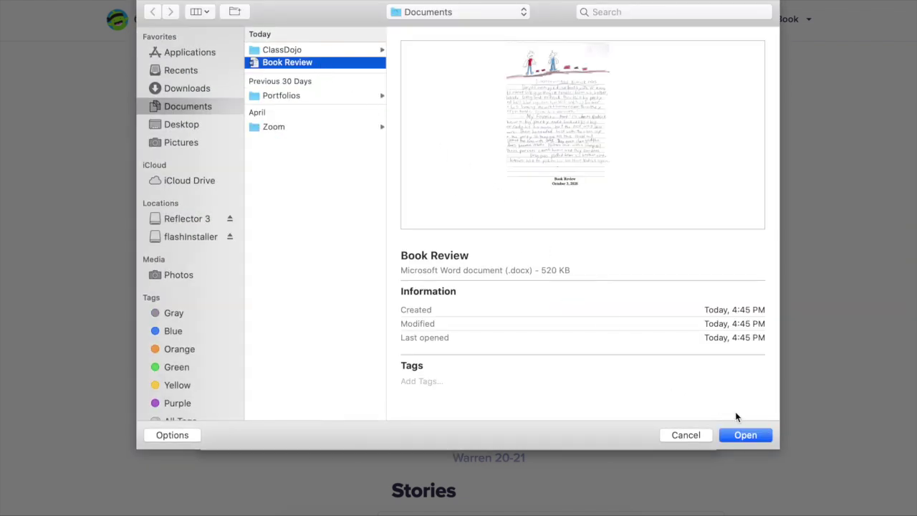
{"action": "left_click", "coordinate": [744, 435]}
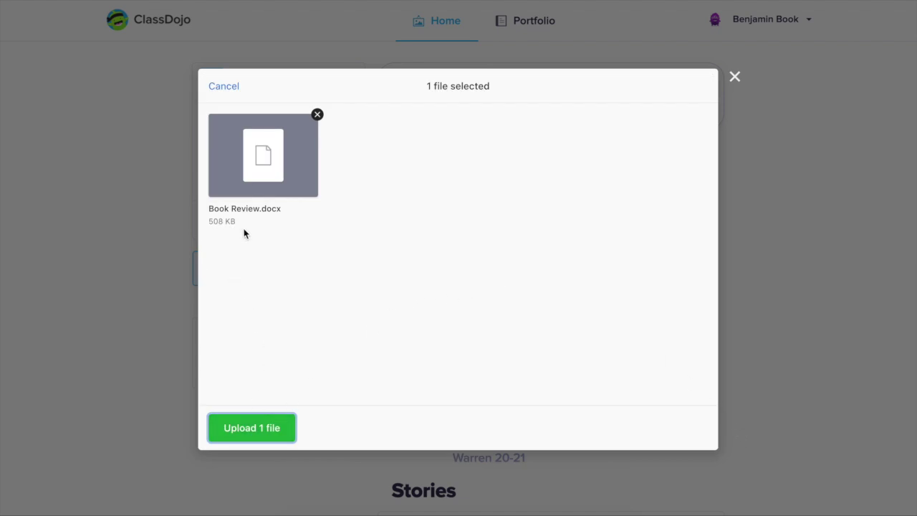
{"action": "left_click", "coordinate": [264, 427]}
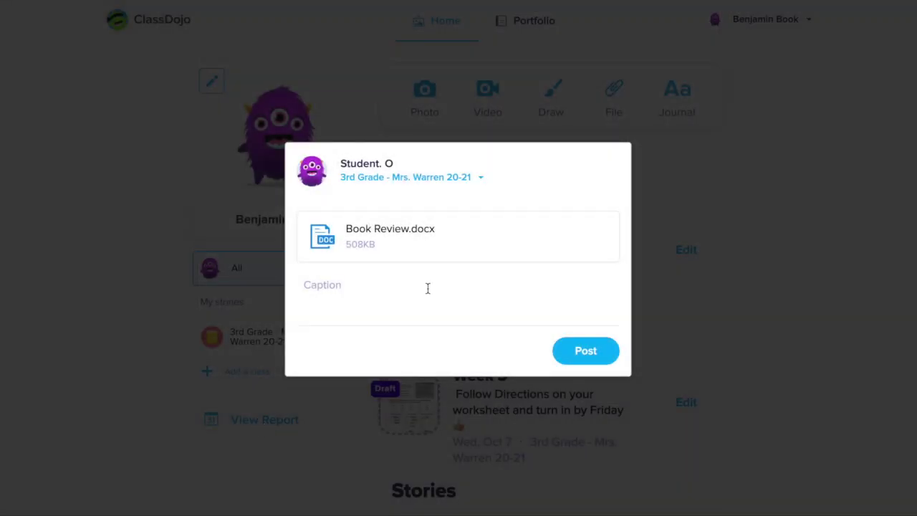
Step: Caption the file "I really enjoyed reading this book! Thank you for the recommendation" followed by the teacher's name, and post it
{"action": "left_click", "coordinate": [411, 284]}
{"action": "type", "text": "I really enjoyed reading this book! Thank you for the"}
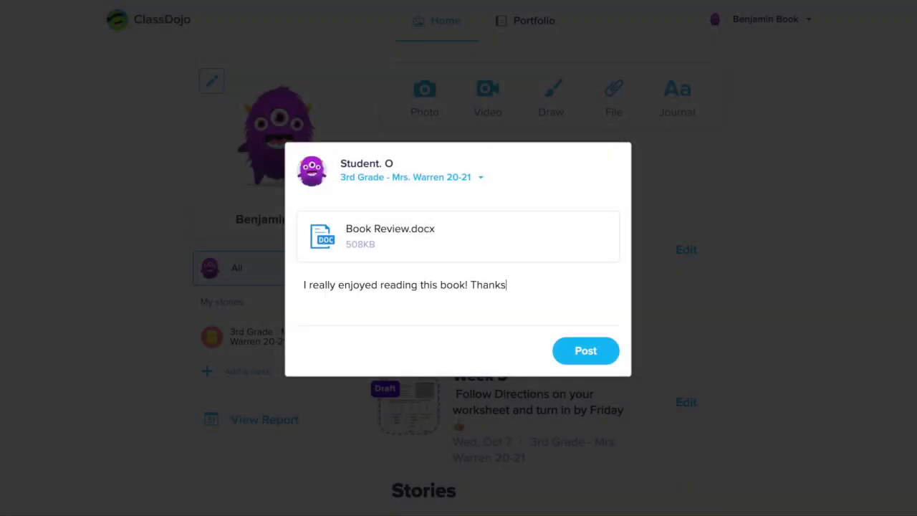
{"action": "type", "text": " recommendation Mrs. Warren!"}
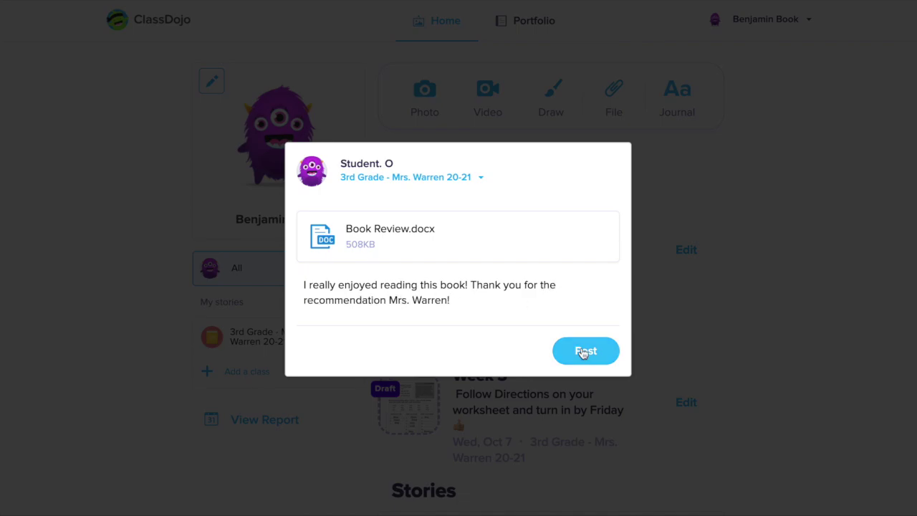
{"action": "left_click", "coordinate": [585, 351]}
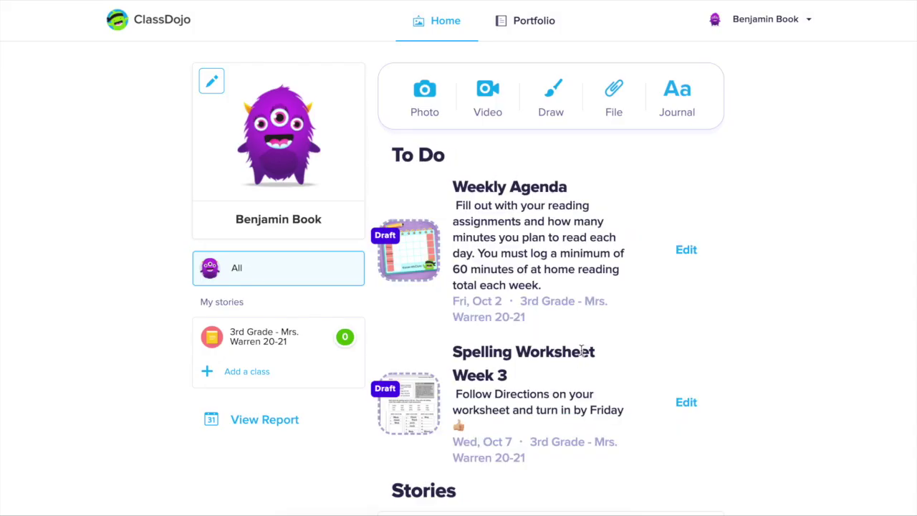
Step: Open the student portfolio and look over the posted work
{"action": "left_click", "coordinate": [536, 20]}
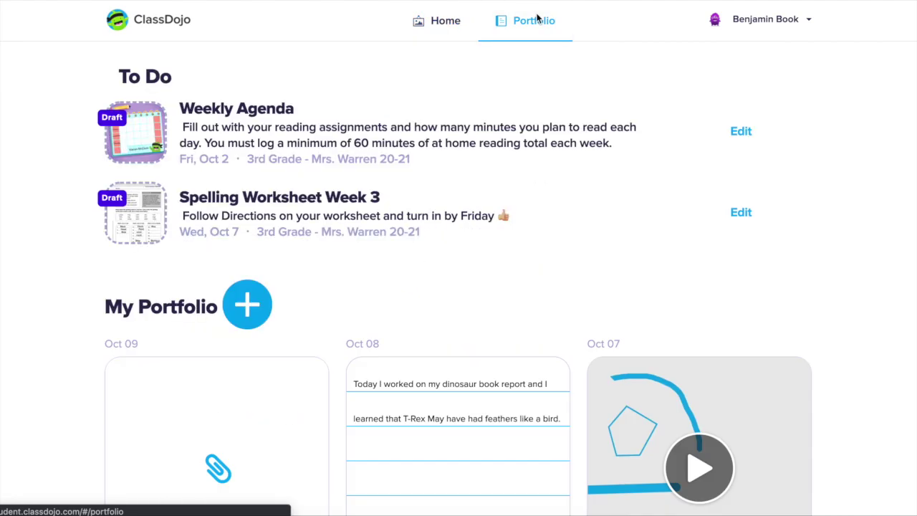
{"action": "scroll", "coordinate": [327, 273], "scroll_direction": "down", "scroll_amount": 2}
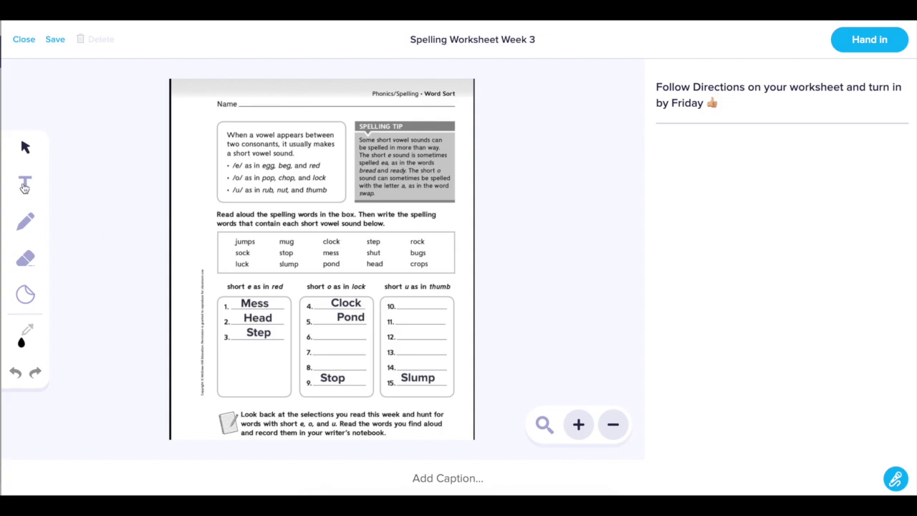
Step: Enter "sock" as a text answer on line 6 of the short o column in the spelling worksheet
{"action": "left_click", "coordinate": [24, 186]}
{"action": "left_click", "coordinate": [327, 339]}
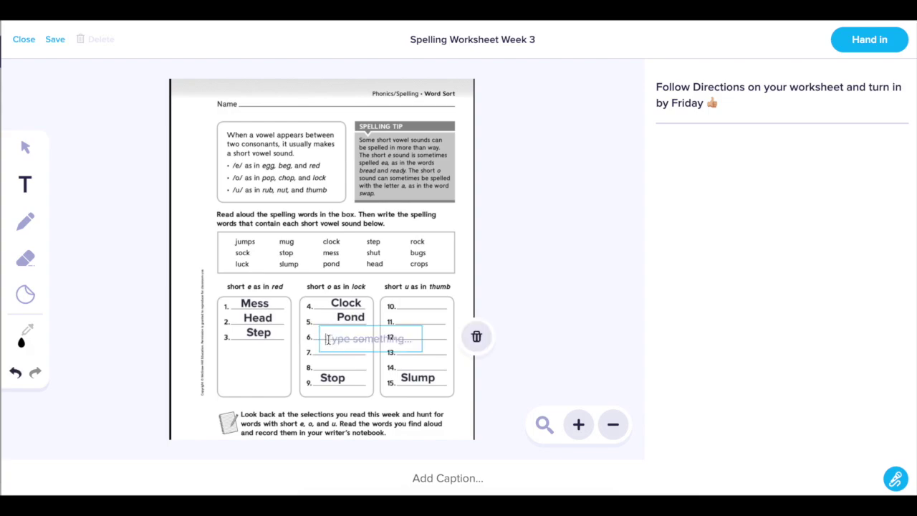
{"action": "type", "text": "sock"}
{"action": "left_click", "coordinate": [319, 339]}
{"action": "left_click", "coordinate": [334, 336]}
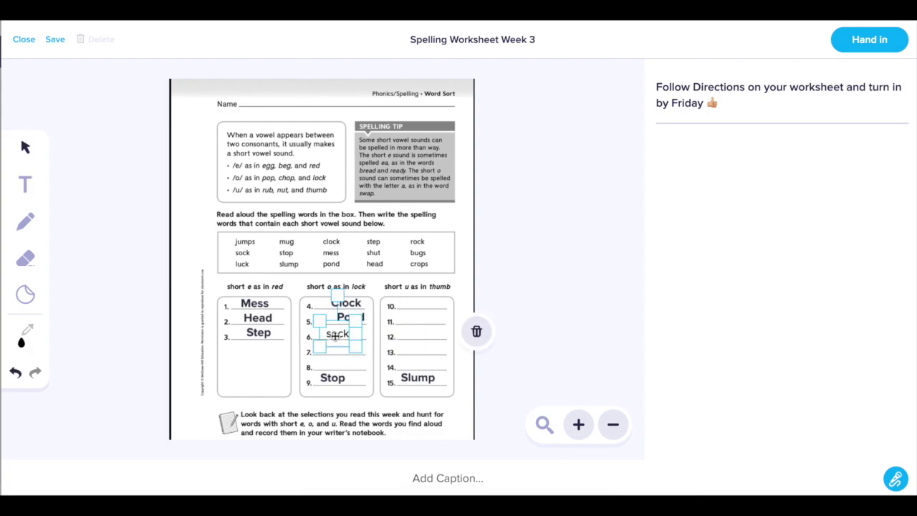
{"action": "left_click", "coordinate": [339, 363]}
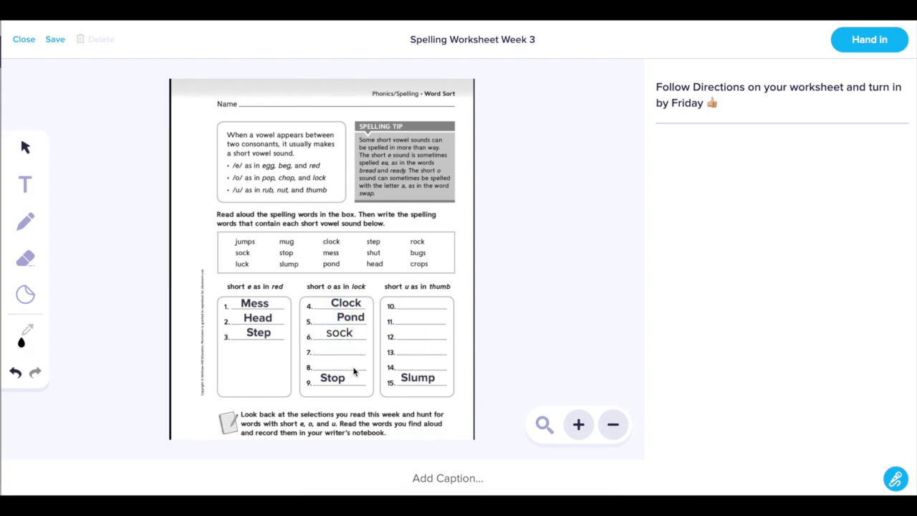
{"action": "left_click", "coordinate": [369, 331]}
{"action": "left_click", "coordinate": [24, 184]}
{"action": "left_click", "coordinate": [326, 346]}
{"action": "type", "text": "crops"}
{"action": "left_click", "coordinate": [478, 344]}
{"action": "left_click", "coordinate": [25, 186]}
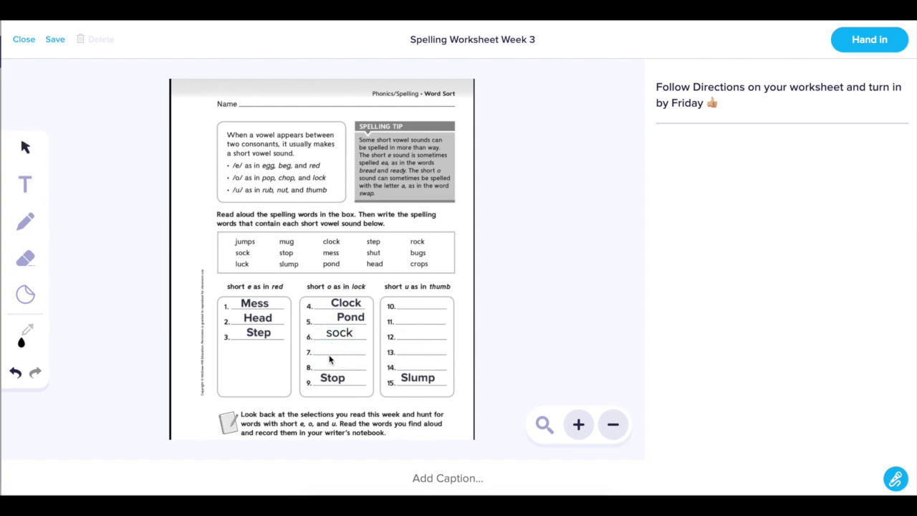
Step: Enter "rock" as a text answer on line 7 of the short o column and enlarge it slightly
{"action": "left_click", "coordinate": [25, 187]}
{"action": "left_click", "coordinate": [326, 348]}
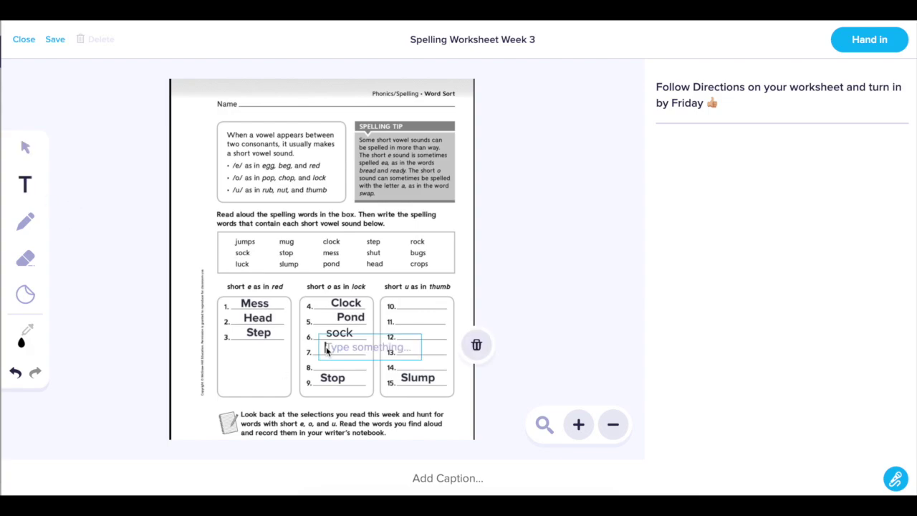
{"action": "type", "text": "rock"}
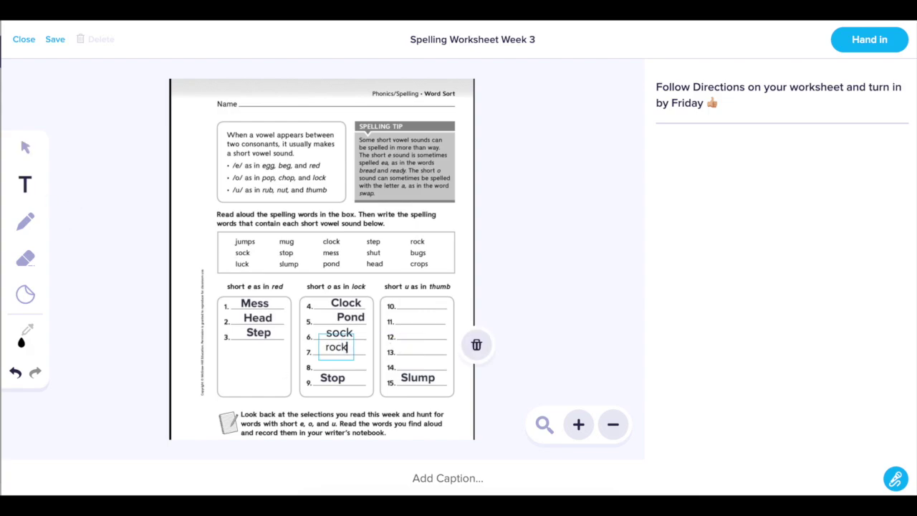
{"action": "left_click", "coordinate": [339, 362]}
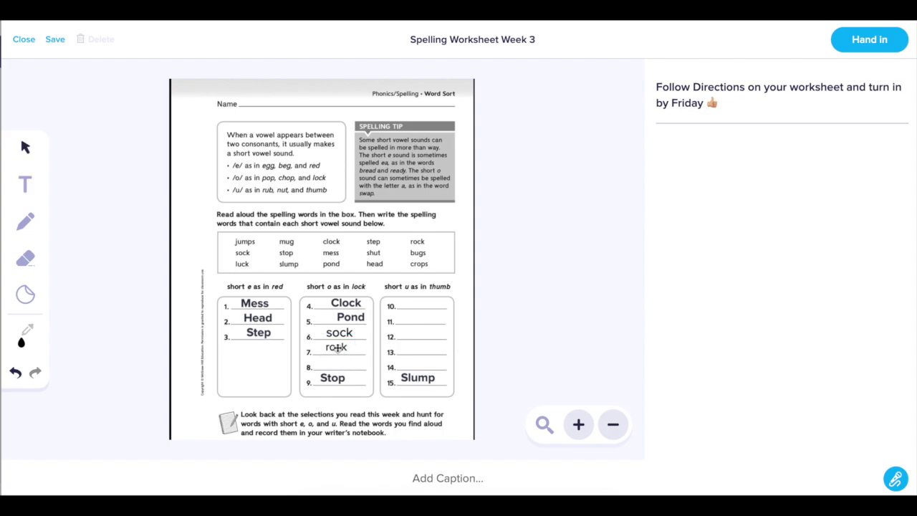
{"action": "left_click", "coordinate": [335, 348]}
{"action": "mouse_move", "coordinate": [354, 360]}
{"action": "left_mouse_down"}
{"action": "mouse_move", "coordinate": [393, 383]}
{"action": "mouse_move", "coordinate": [403, 375]}
{"action": "mouse_move", "coordinate": [365, 358]}
{"action": "left_mouse_up"}
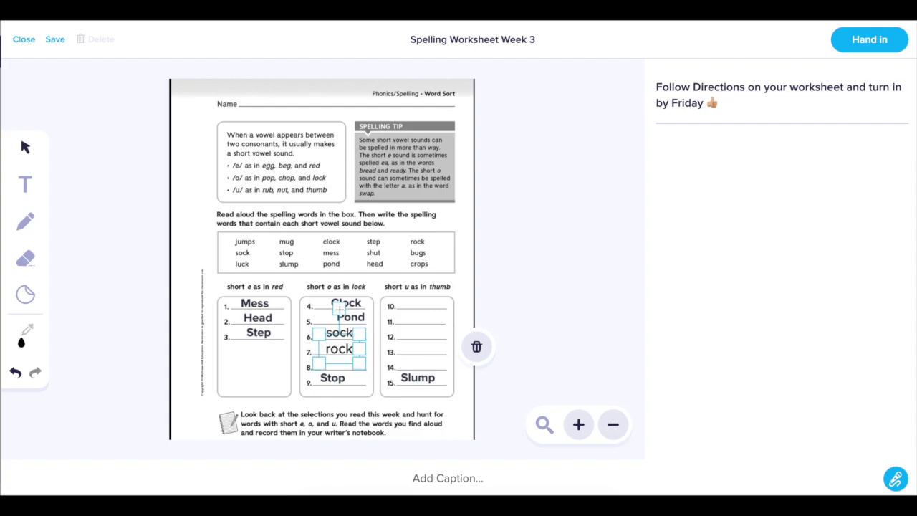
{"action": "mouse_move", "coordinate": [336, 310]}
{"action": "left_mouse_down"}
{"action": "mouse_move", "coordinate": [373, 329]}
{"action": "mouse_move", "coordinate": [378, 349]}
{"action": "mouse_move", "coordinate": [368, 368]}
{"action": "mouse_move", "coordinate": [378, 337]}
{"action": "mouse_move", "coordinate": [355, 309]}
{"action": "mouse_move", "coordinate": [339, 308]}
{"action": "left_mouse_up"}
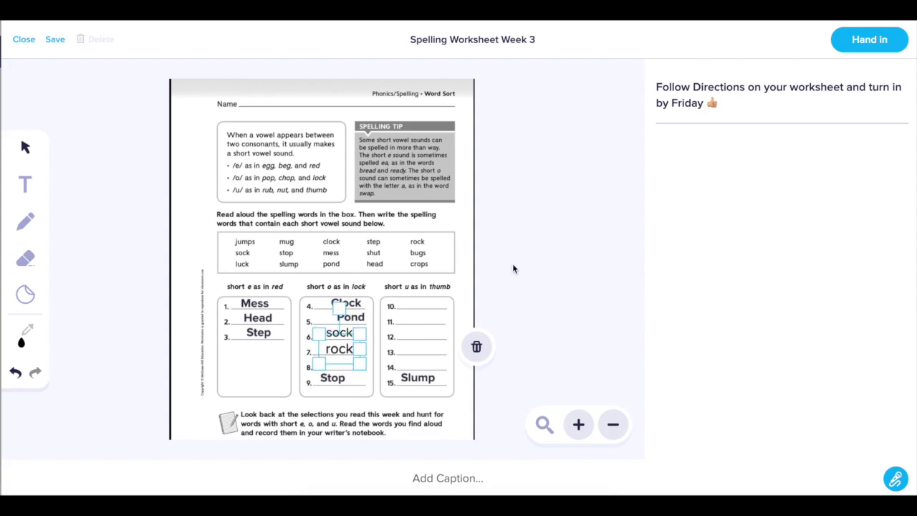
Step: Save the spelling worksheet as an unsubmitted draft and close it to return to the portfolio
{"action": "left_click", "coordinate": [579, 425]}
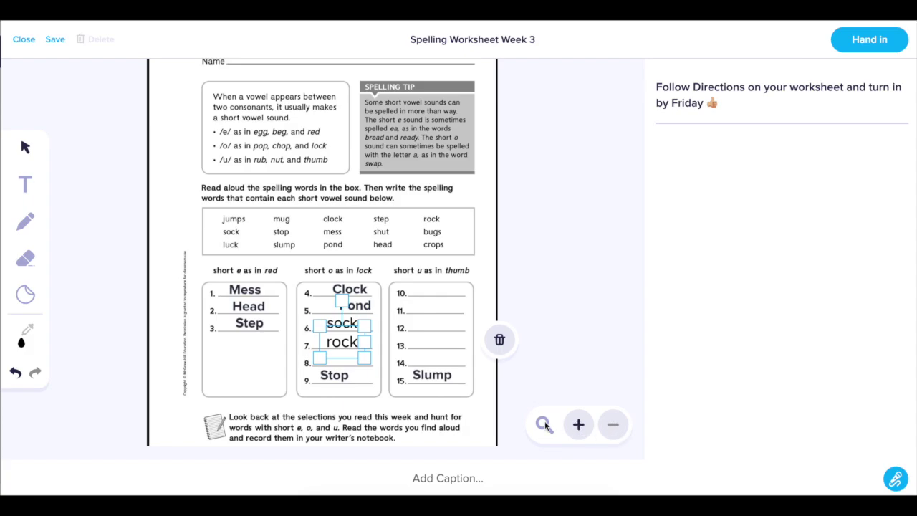
{"action": "left_click", "coordinate": [577, 425]}
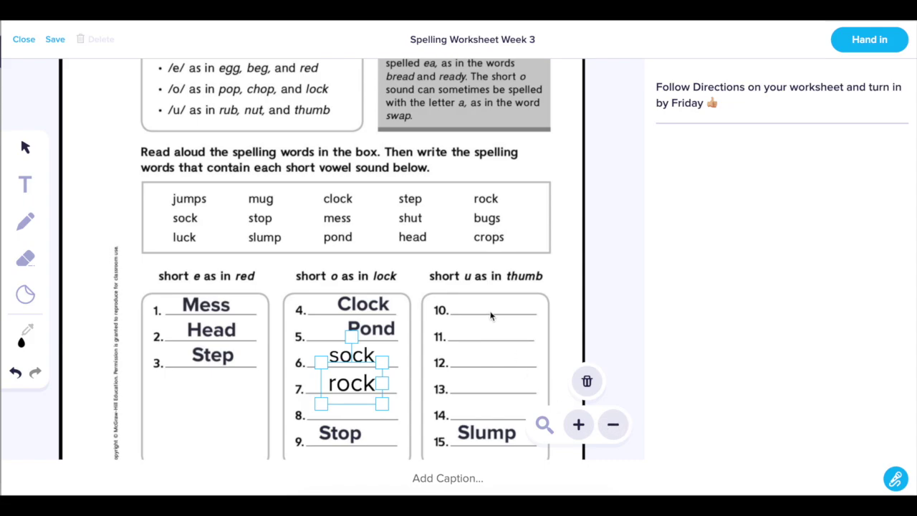
{"action": "scroll", "coordinate": [491, 316], "scroll_direction": "down", "scroll_amount": 2}
{"action": "scroll", "coordinate": [491, 318], "scroll_direction": "up", "scroll_amount": 2}
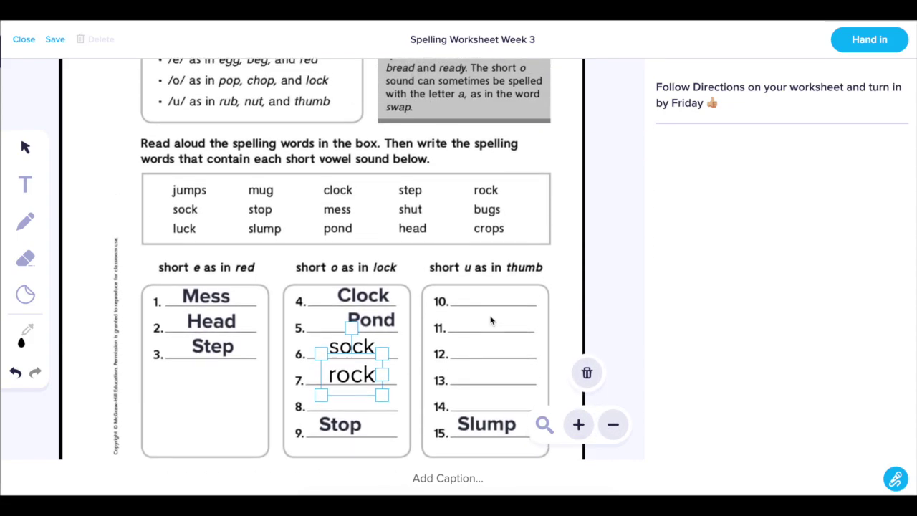
{"action": "left_click", "coordinate": [54, 40]}
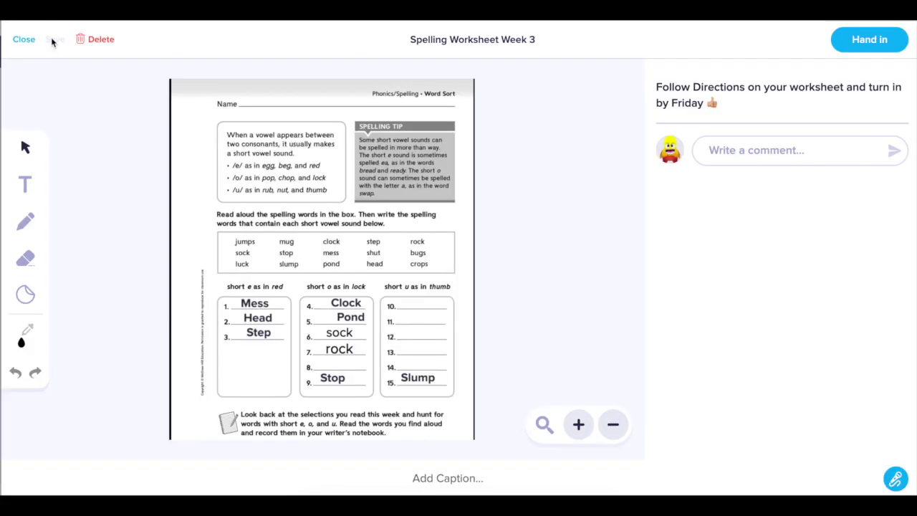
{"action": "left_click", "coordinate": [23, 40]}
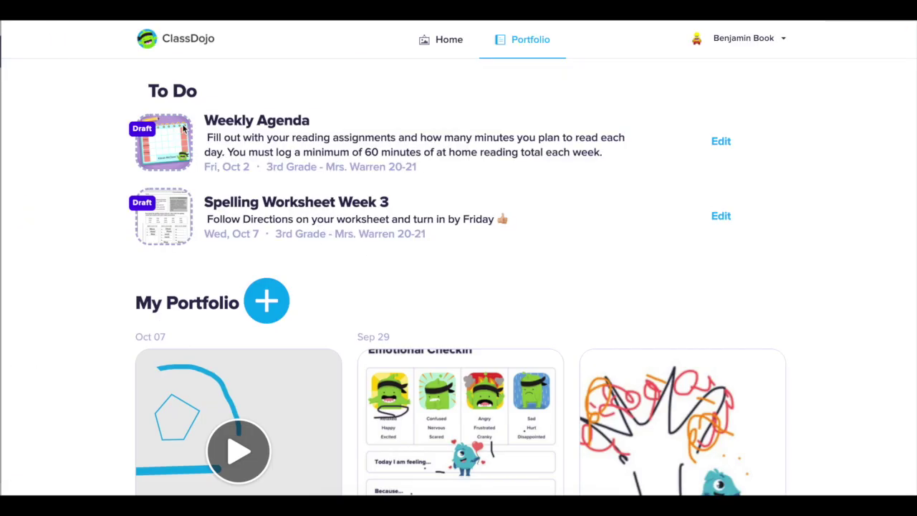
Step: View the handed-in Emotional Checkin worksheet from the portfolio, including its review status, and close it
{"action": "left_click", "coordinate": [540, 318]}
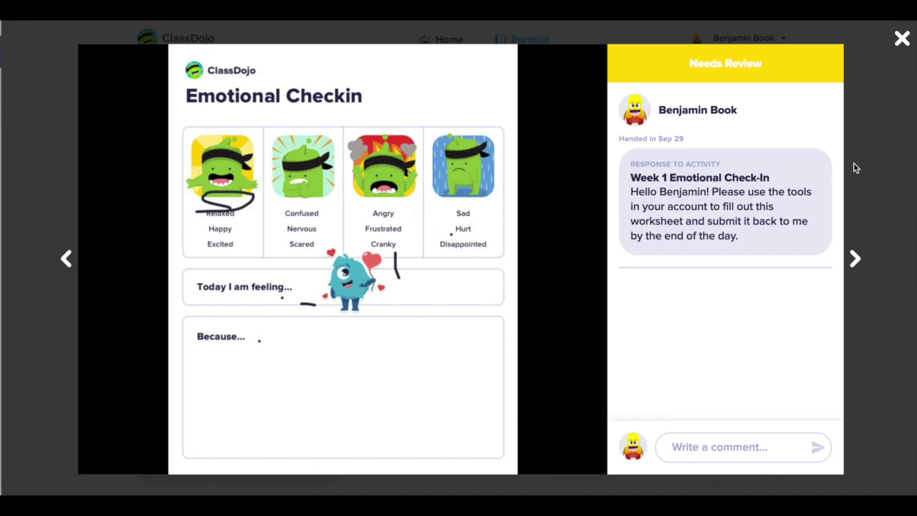
{"action": "left_click", "coordinate": [902, 39]}
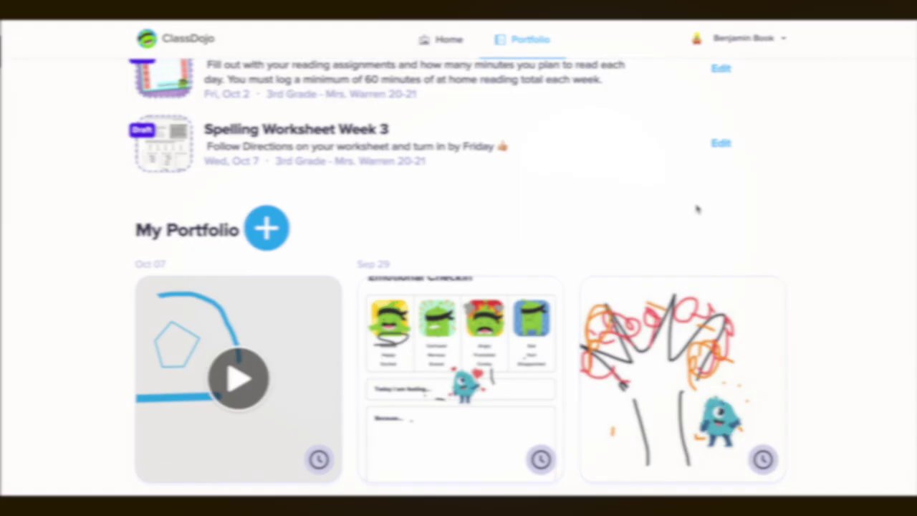